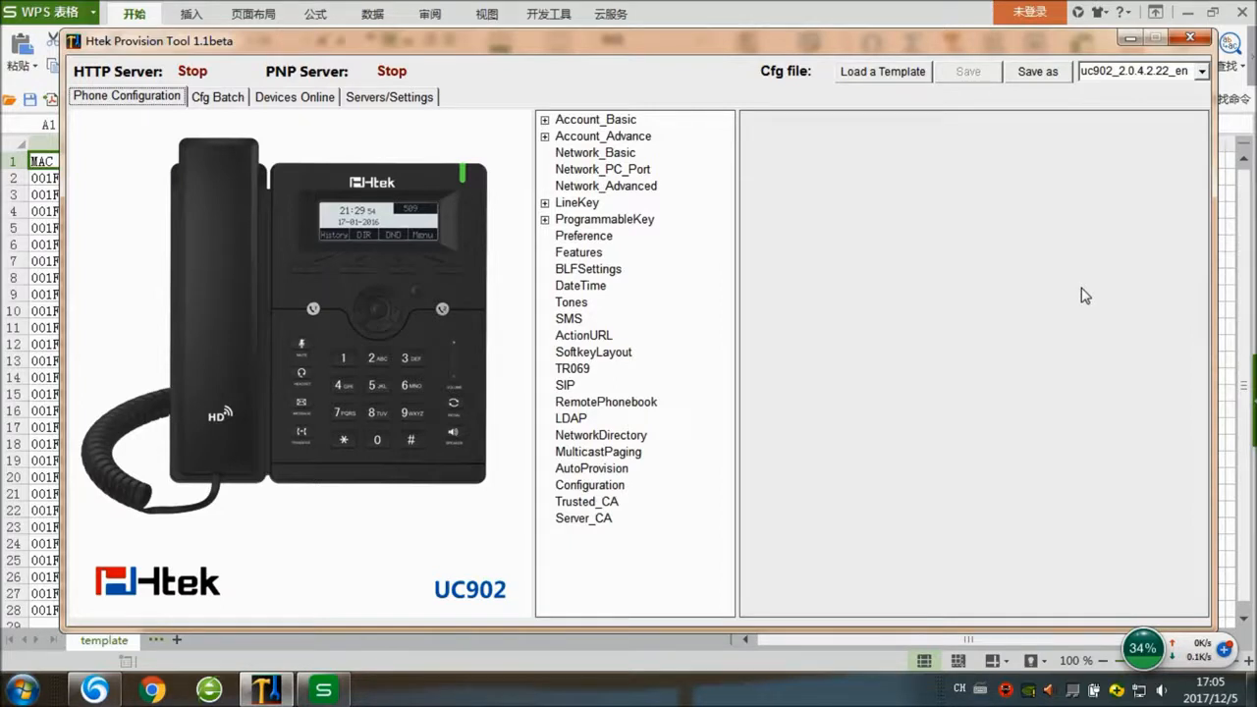
- Assign Account2 to Softkey_2 under ProgrammableKey, then collapse the key list
left_click(430, 273)
left_click(443, 272)
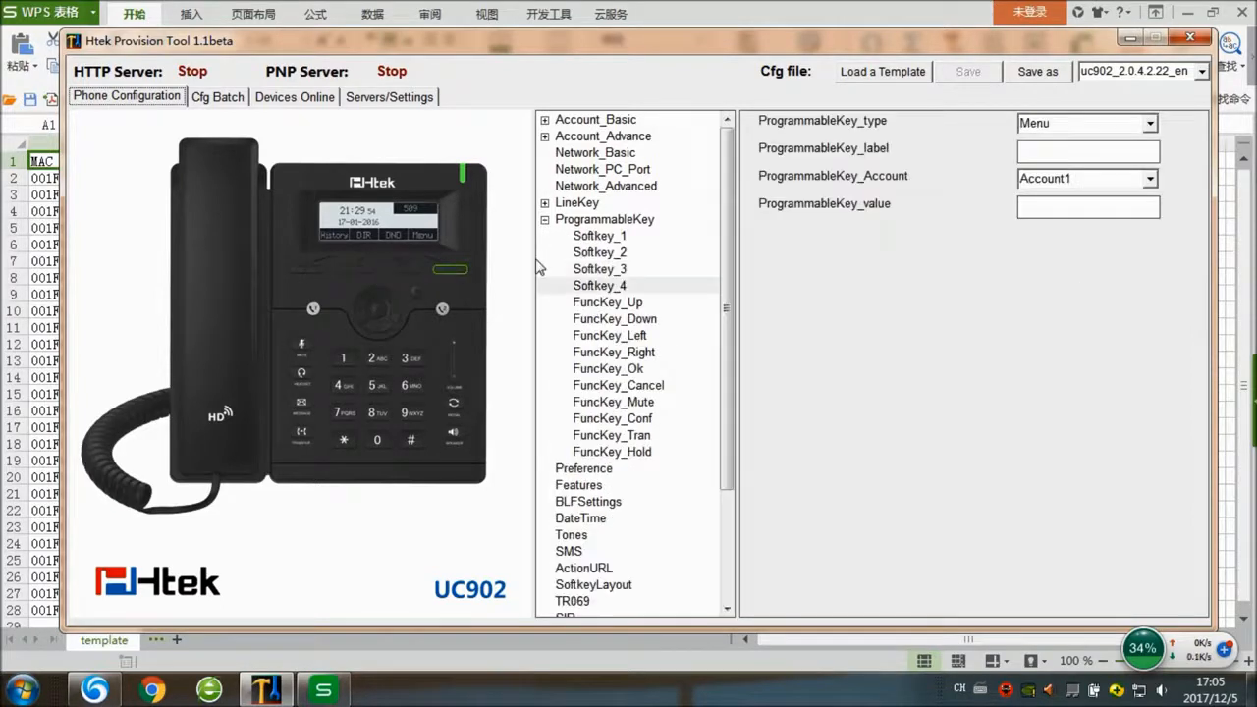
left_click(354, 270)
left_click(1151, 185)
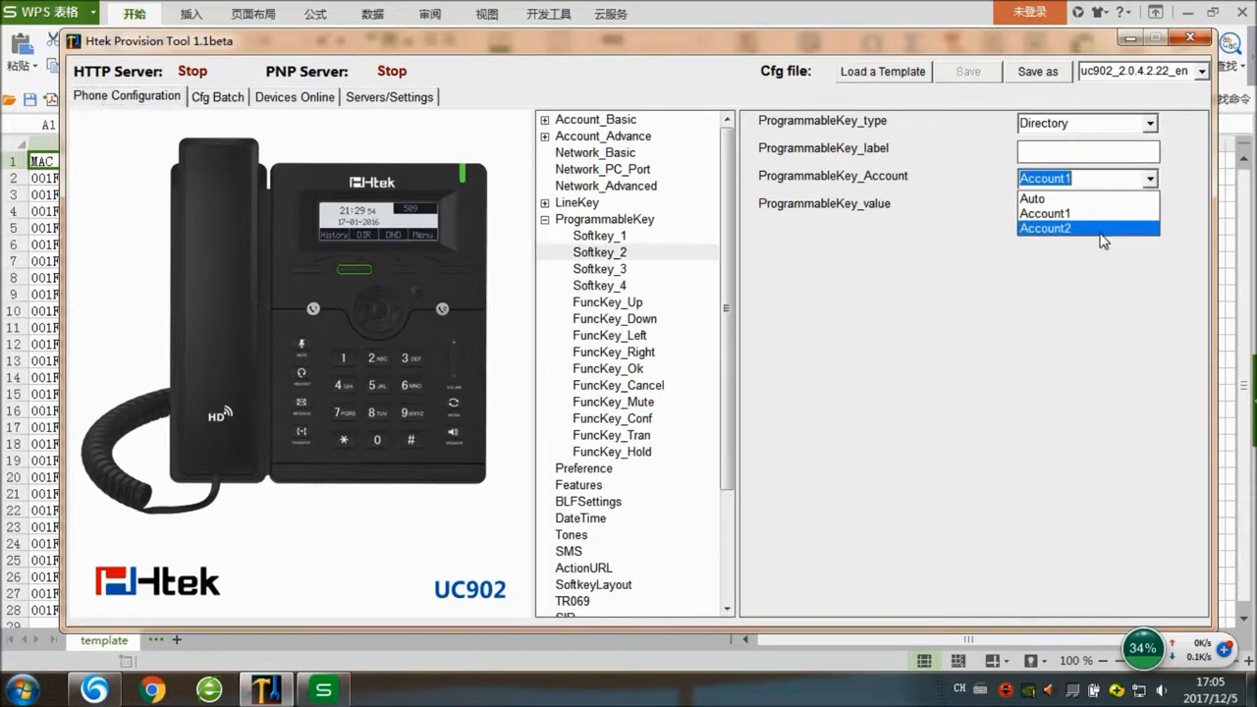
left_click(1098, 243)
left_click(407, 307)
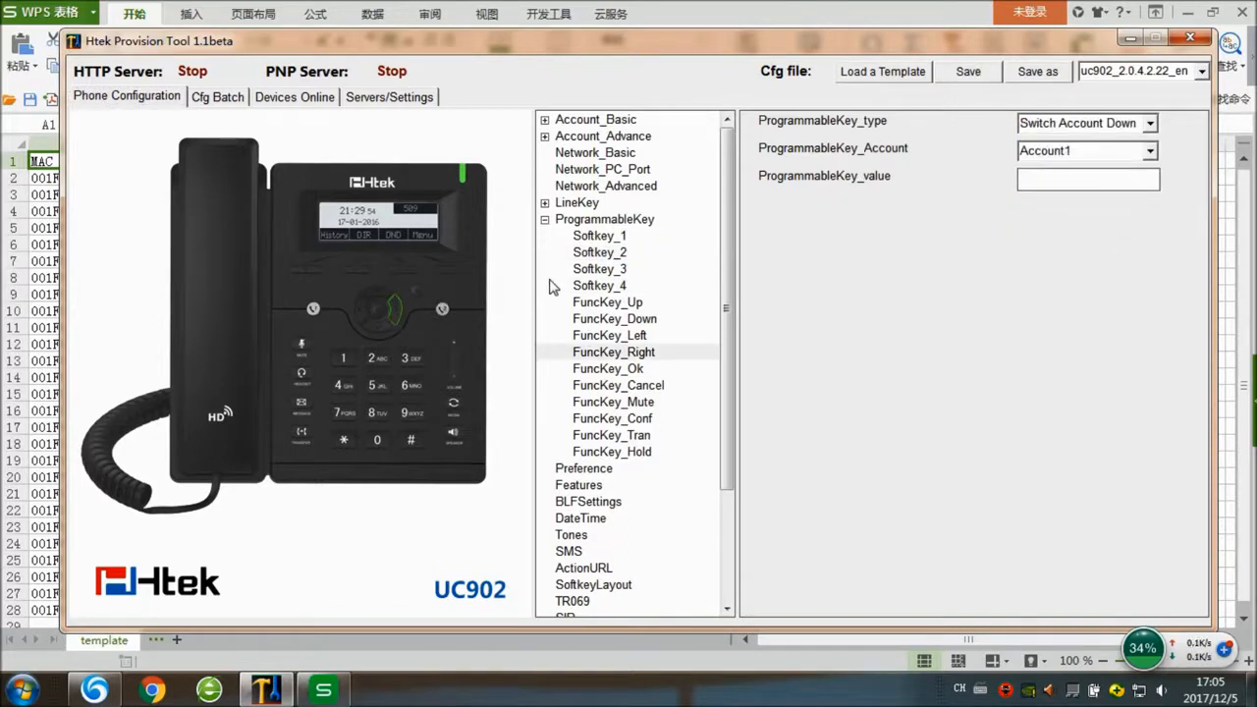
left_click(545, 220)
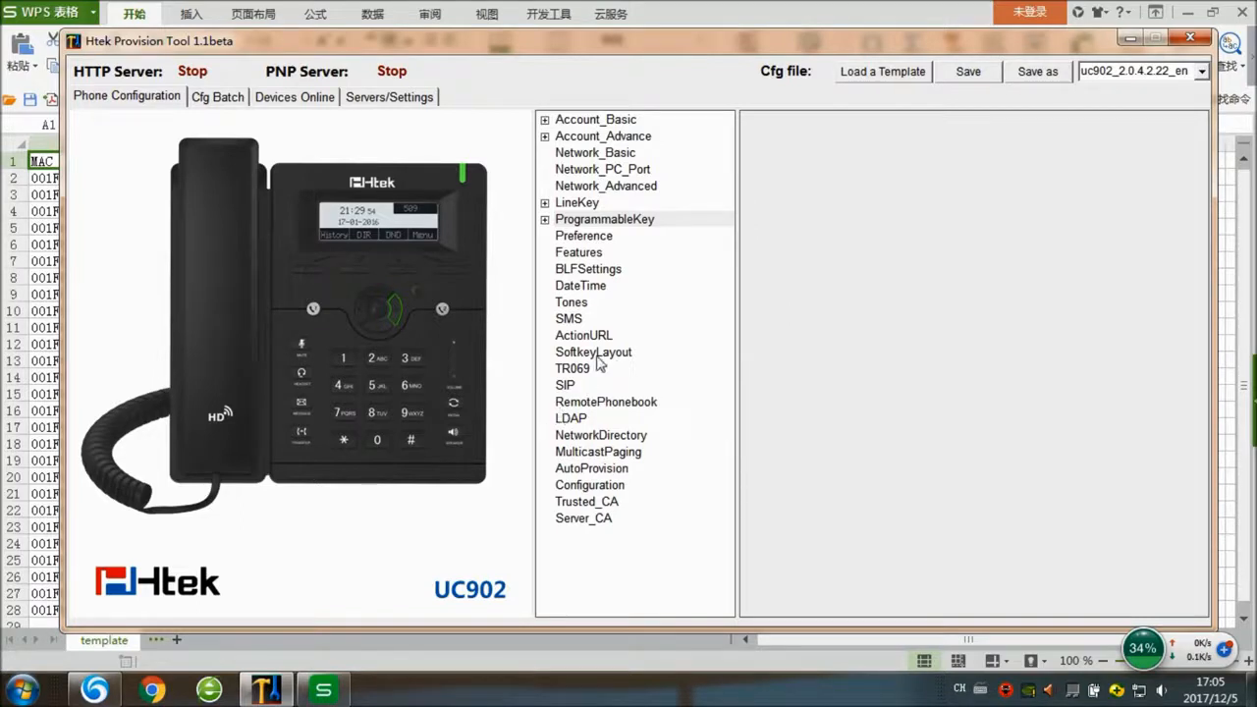
- Review the DateTime settings, leaving SIP Date Override Time at No
left_click(576, 285)
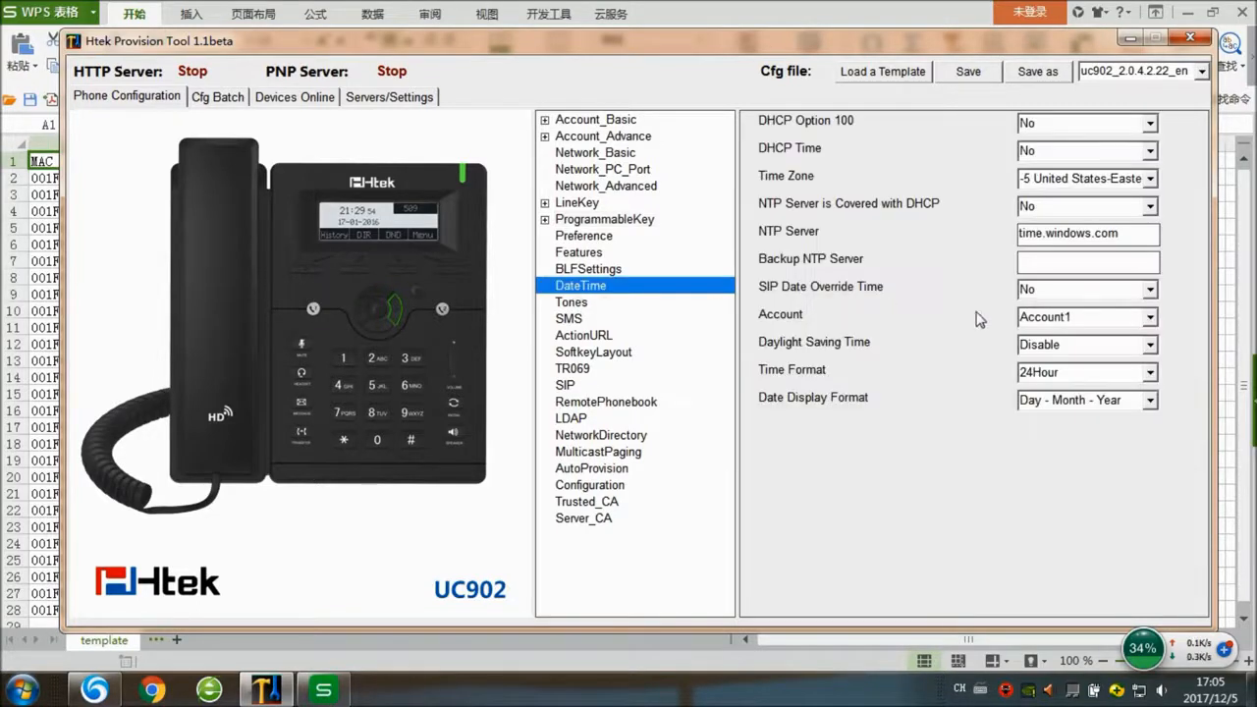
left_click(1150, 289)
left_click(1177, 395)
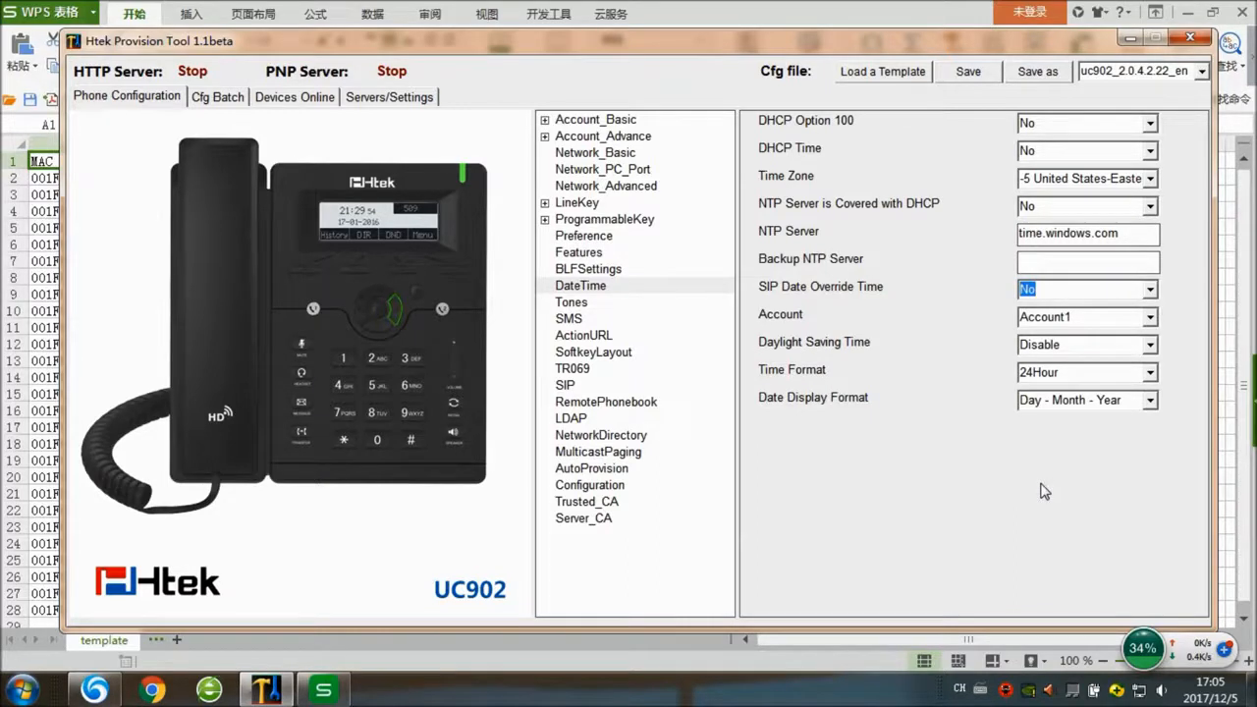
- Look over the LDAP settings, then show the Cfg Batch page and the CSV spreadsheet
left_click(572, 420)
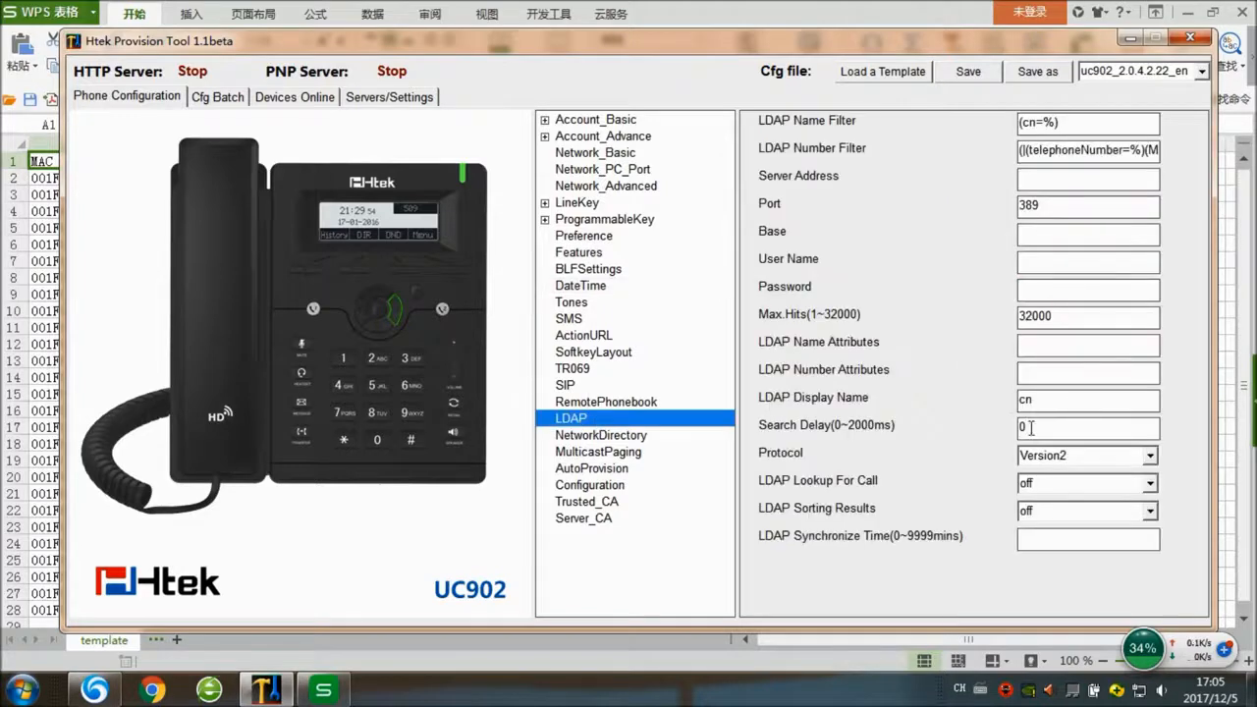
left_click(1069, 374)
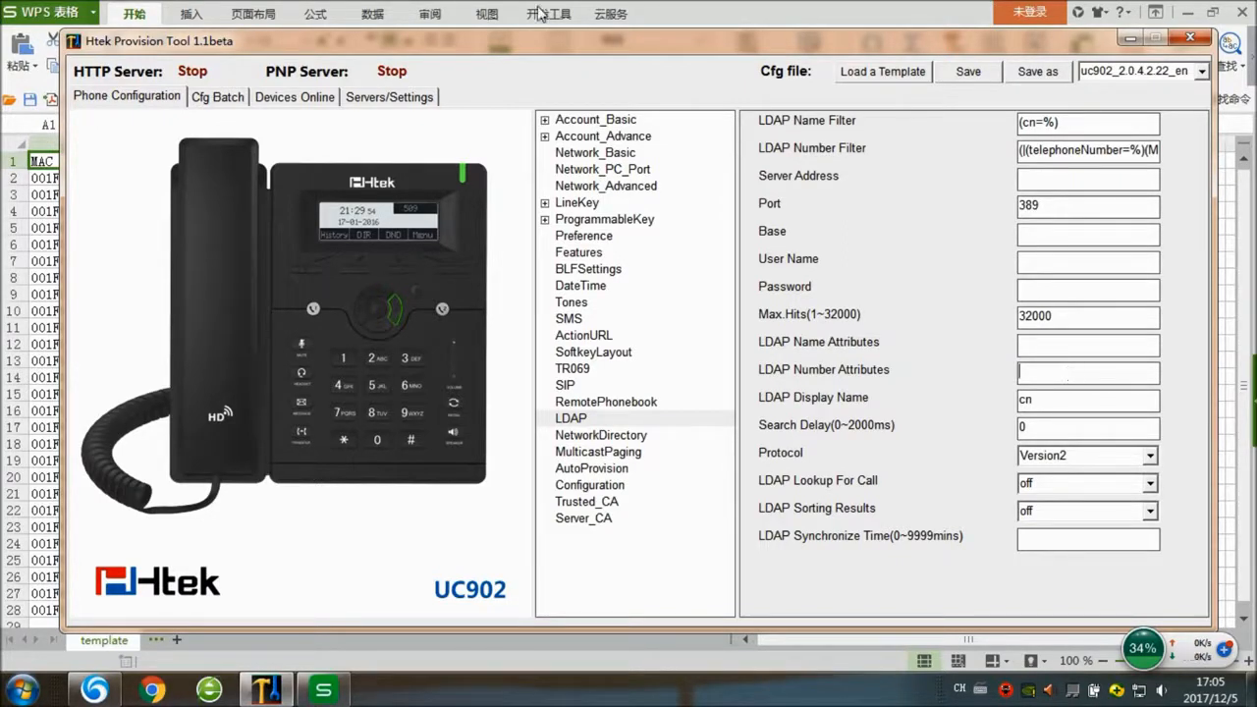
left_click(218, 96)
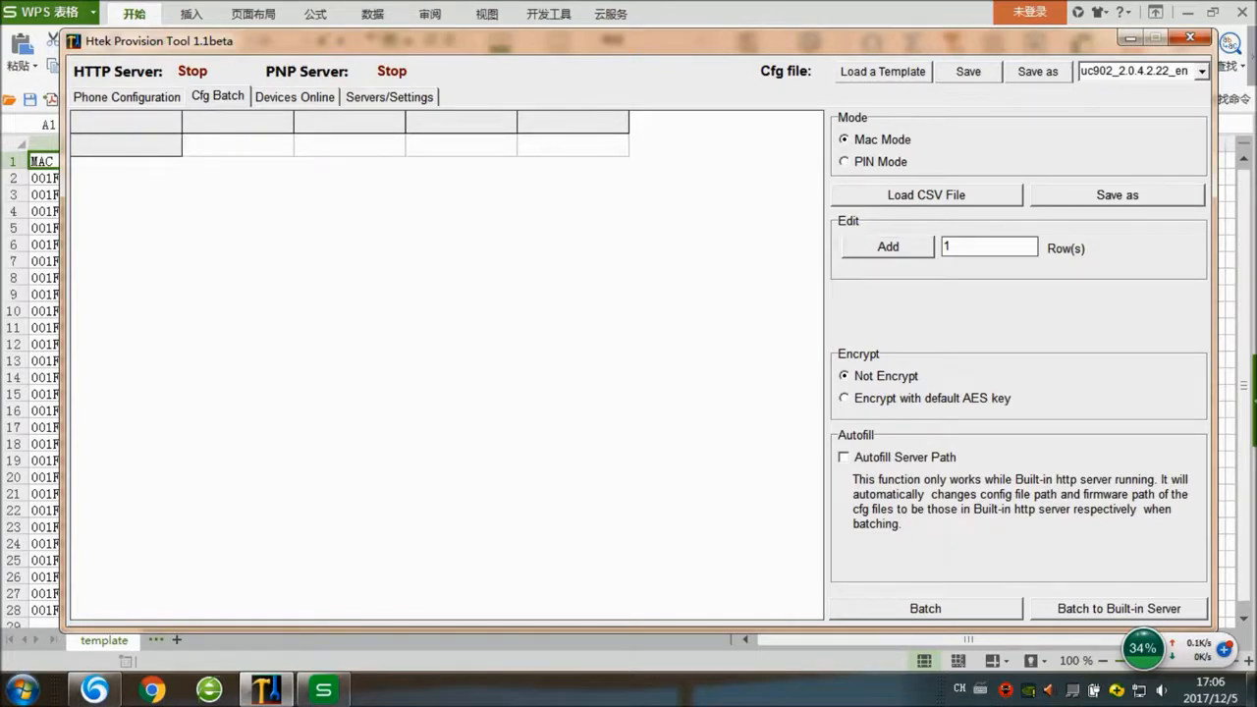
left_click(44, 229)
- Auto-fit columns B, C and D of template.csv, then close it without saving
left_click(122, 280)
left_click(261, 227)
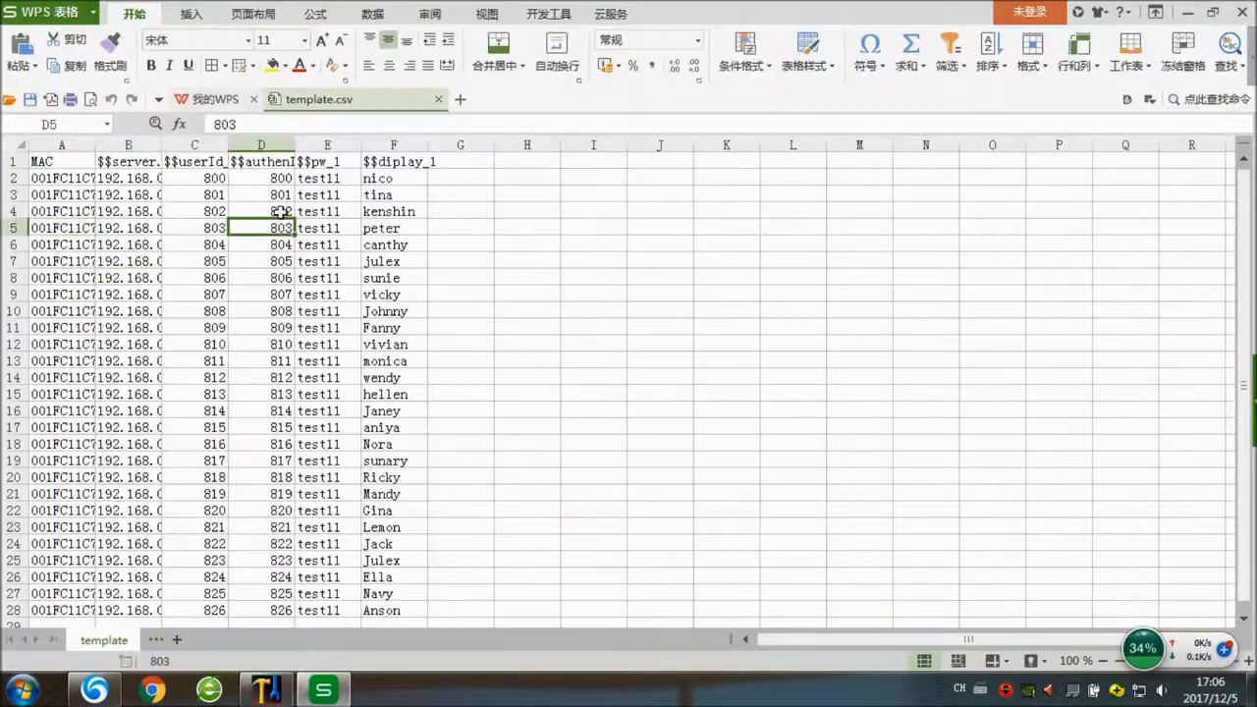
double_click(163, 145)
double_click(254, 146)
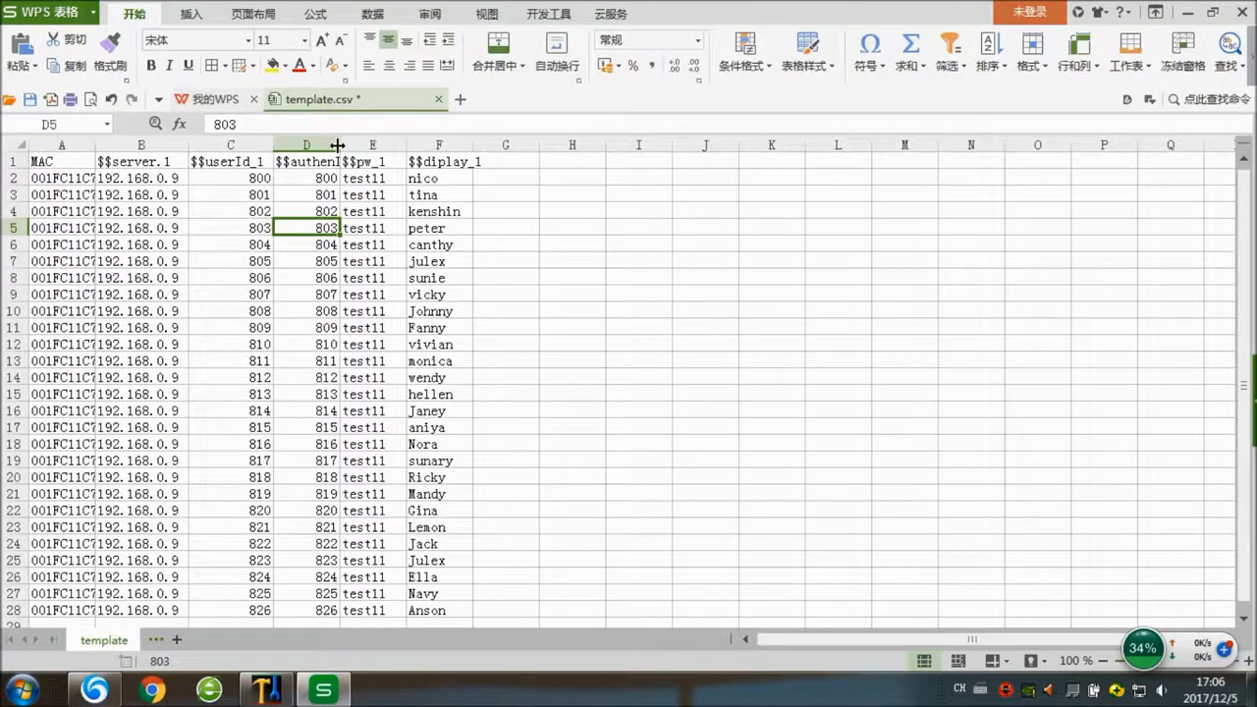
double_click(340, 145)
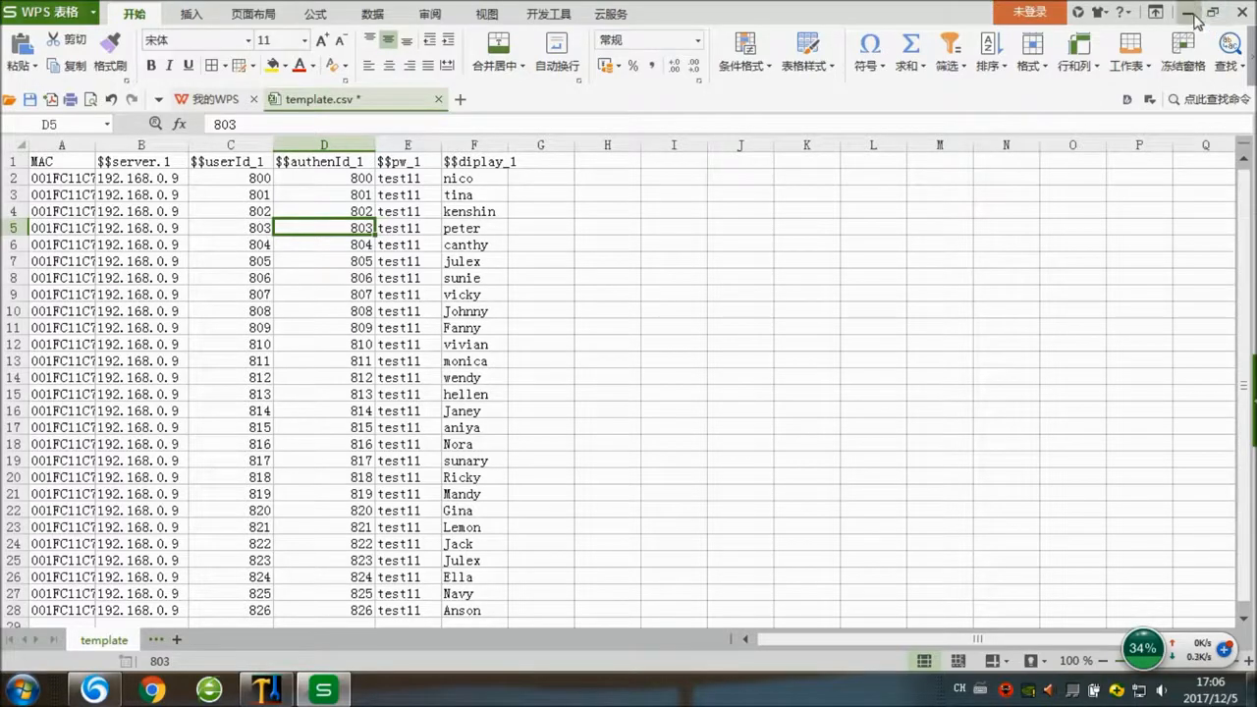
left_click(1238, 12)
left_click(649, 363)
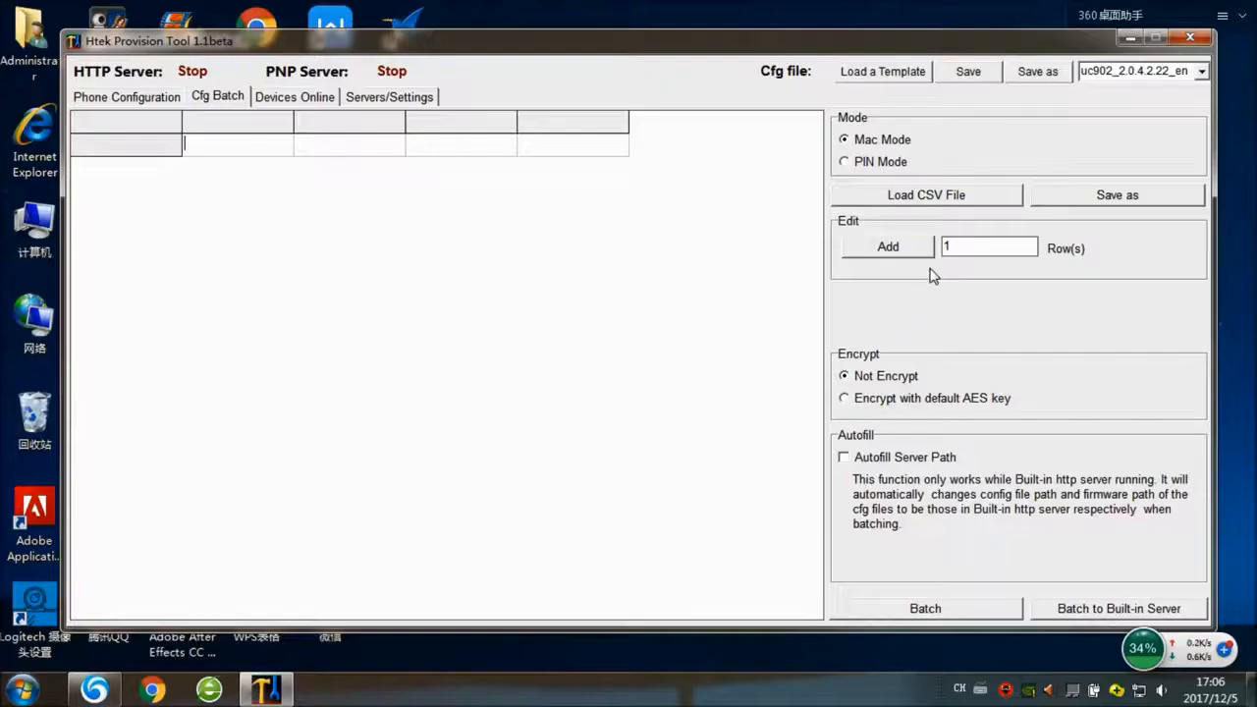
- Load the template CSV into the Cfg Batch grid, then view the Devices Online page
left_click(891, 194)
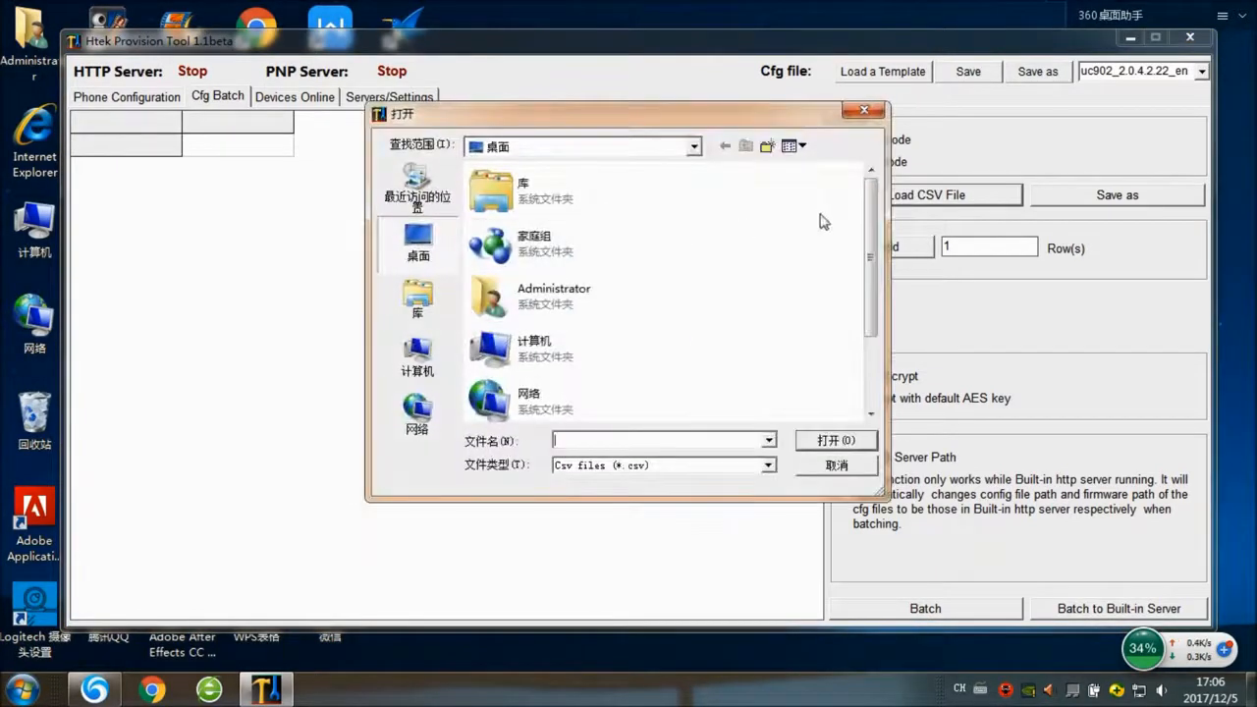
scroll(530, 373, "down", 2)
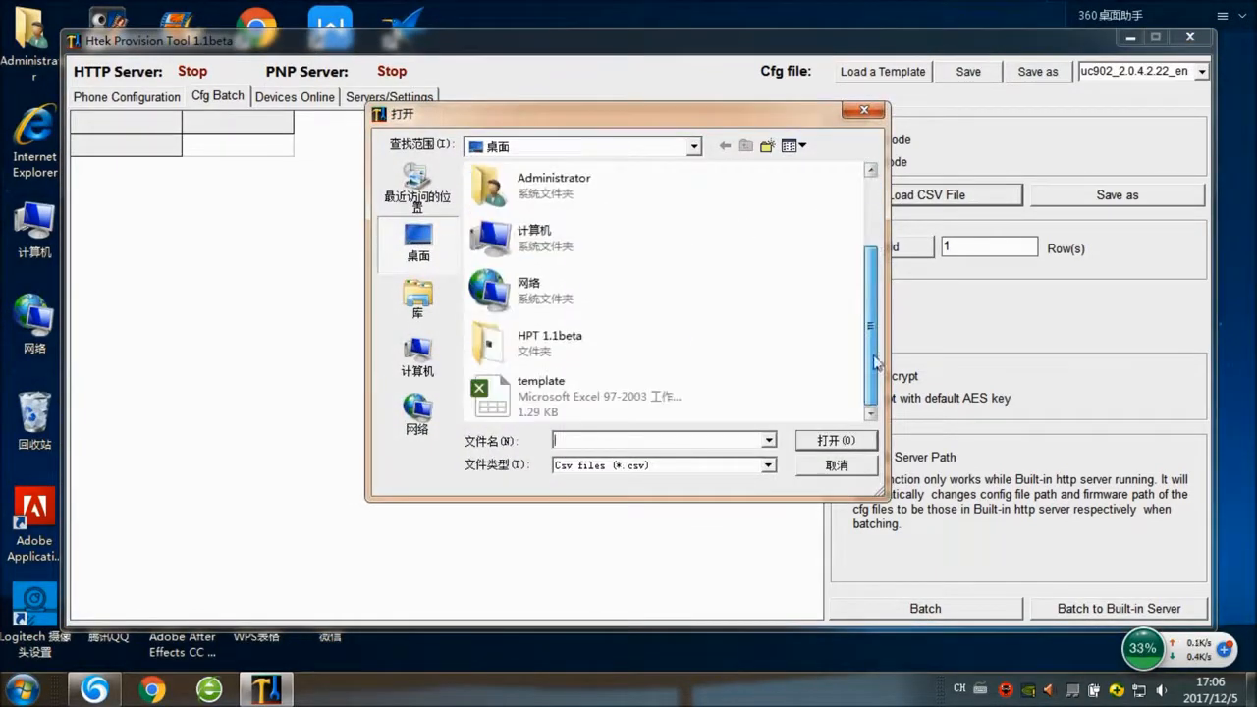
left_click(530, 408)
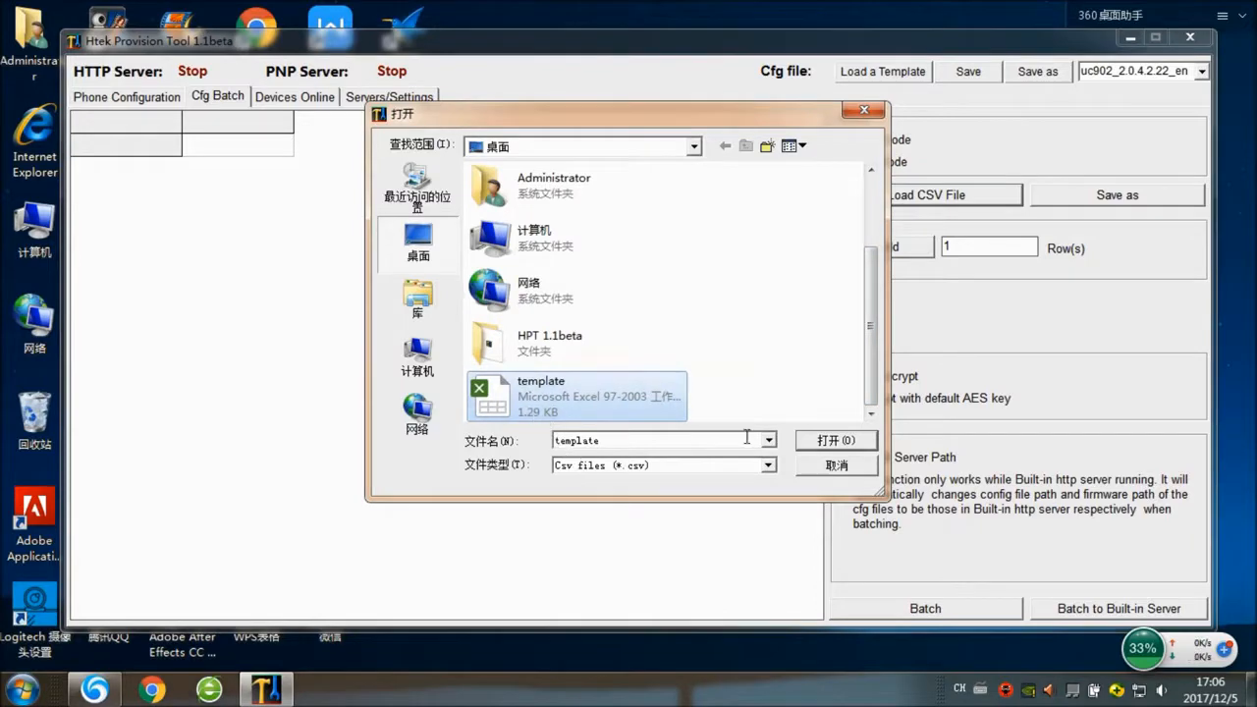
left_click(823, 443)
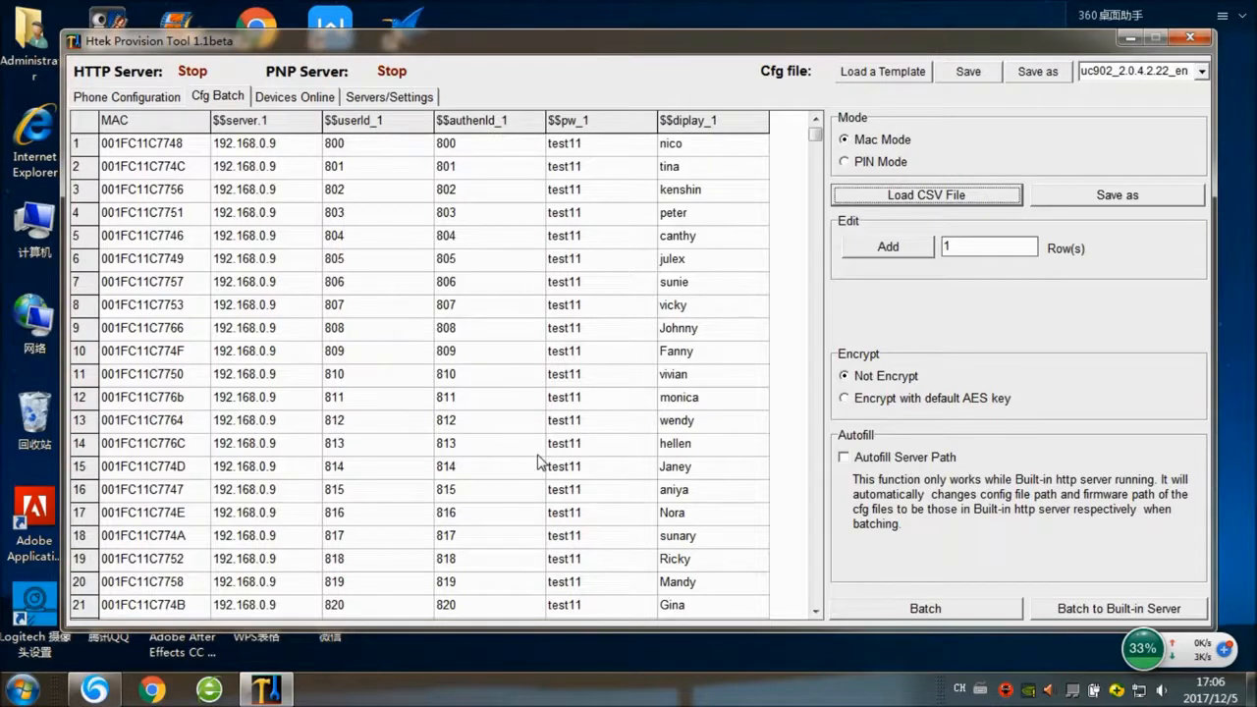
left_click(296, 97)
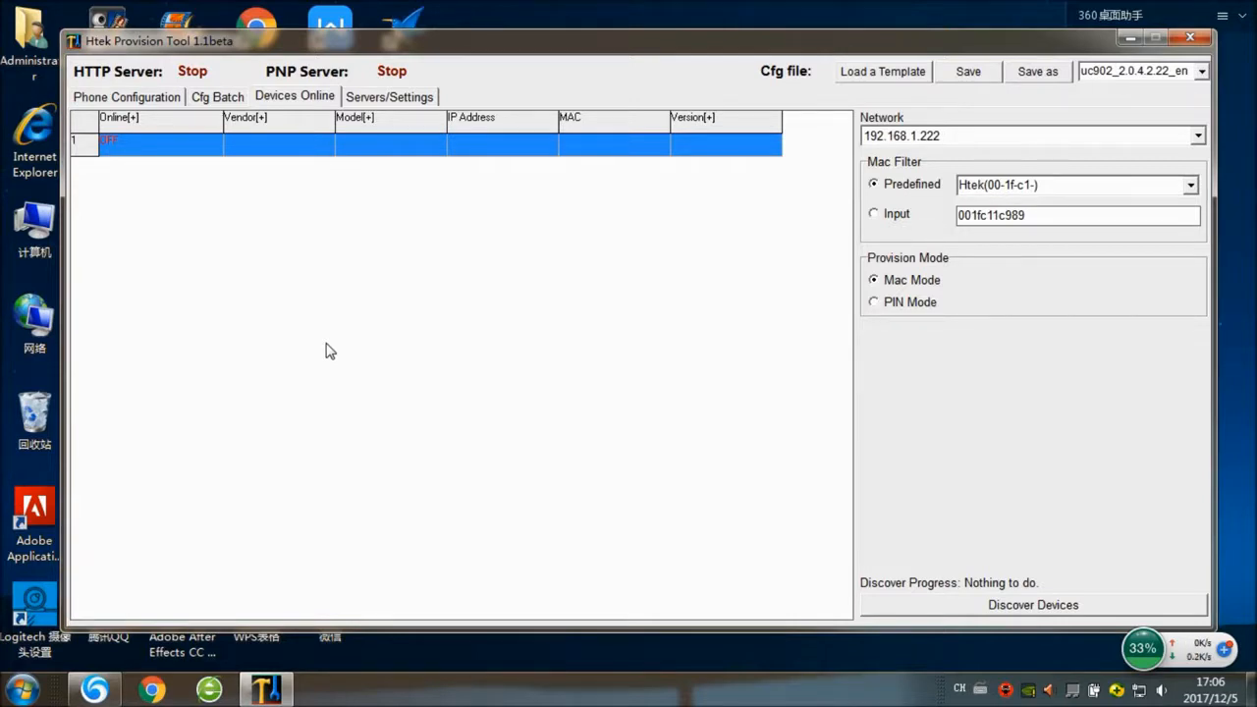
- Start discovering Htek phones on the 192.168.1.222 network and confirm the search
left_click(985, 606)
left_click(704, 409)
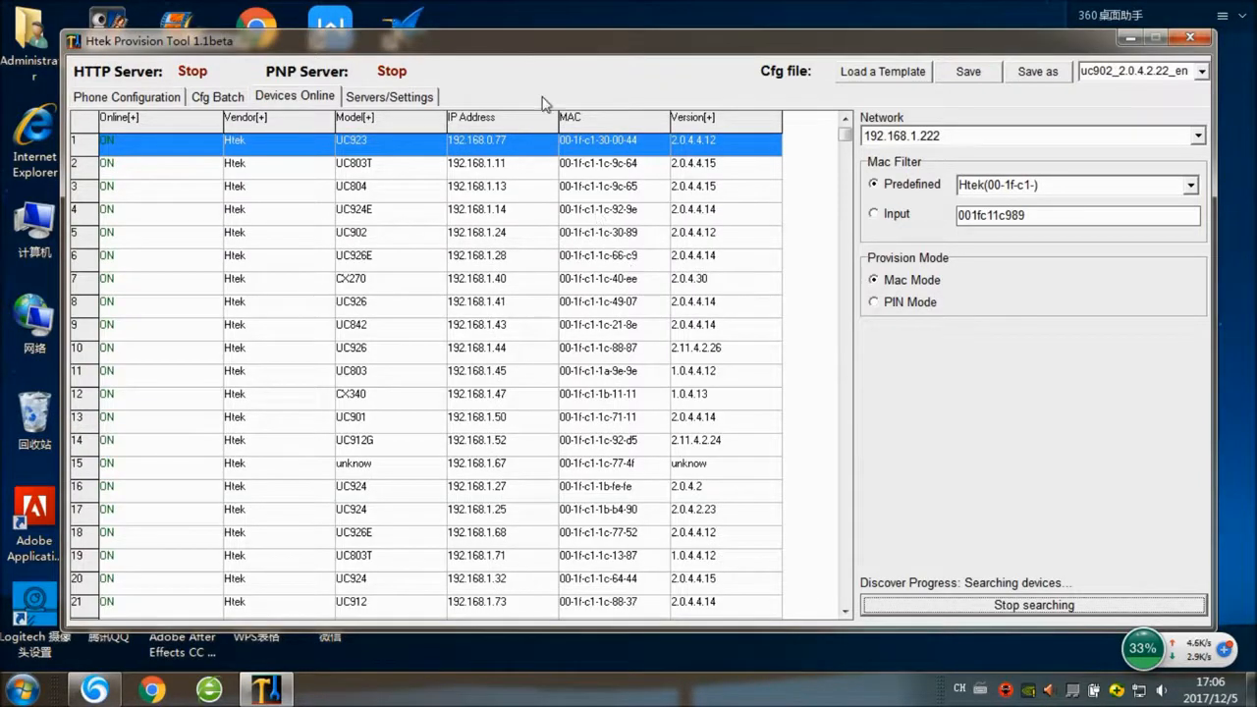
left_click(488, 125)
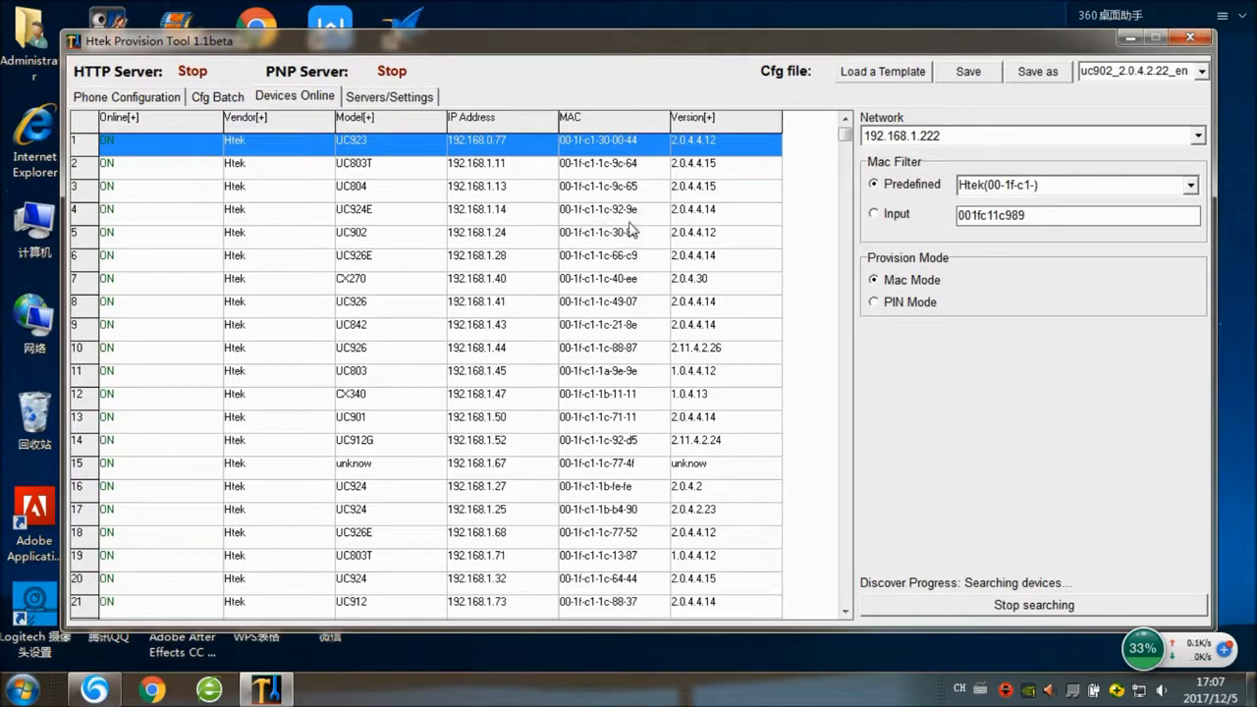
- Toggle the MAC filter to manual and back to the predefined Htek filter, then open Servers/Settings
left_click(894, 215)
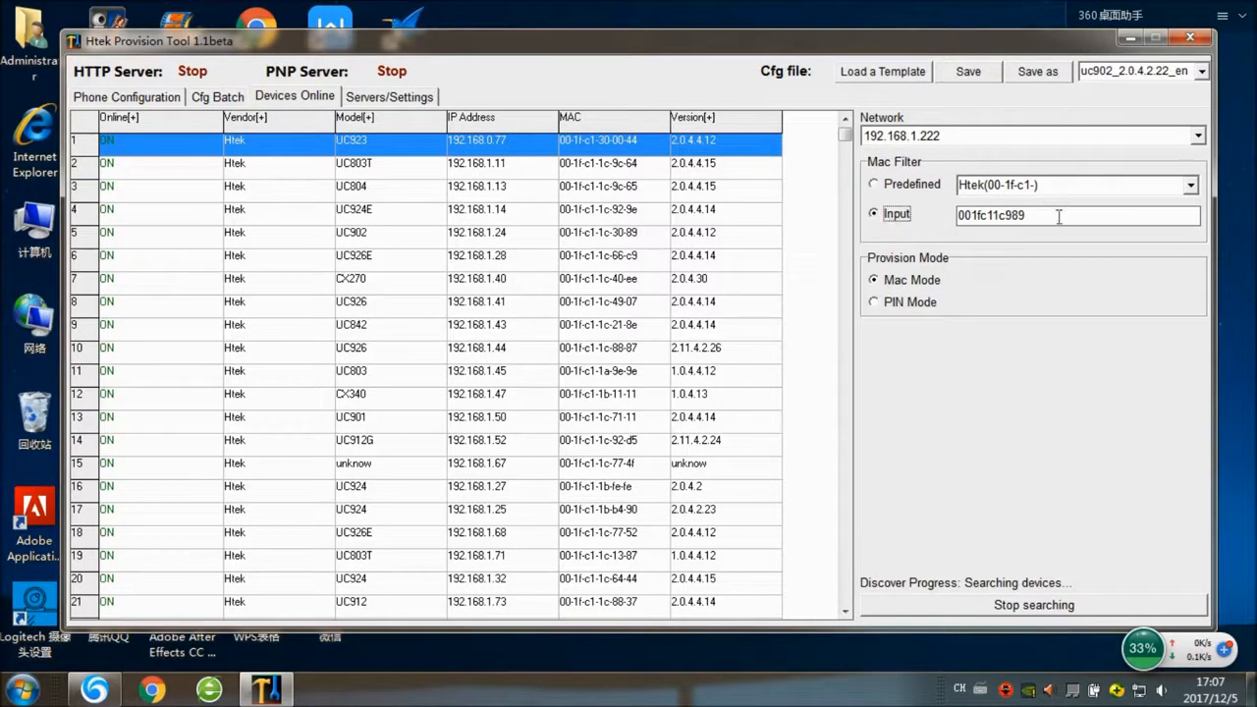
left_click_drag(1045, 216, 965, 223)
left_click(1031, 224)
left_click(884, 189)
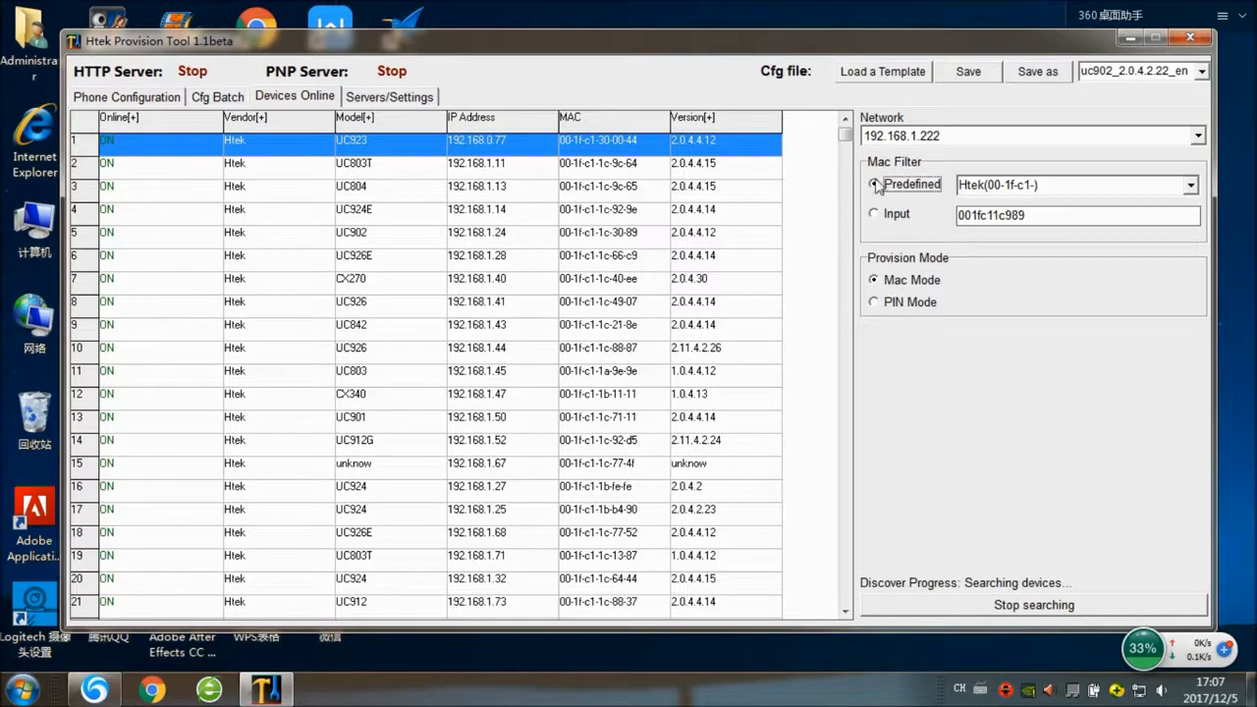
left_click(414, 100)
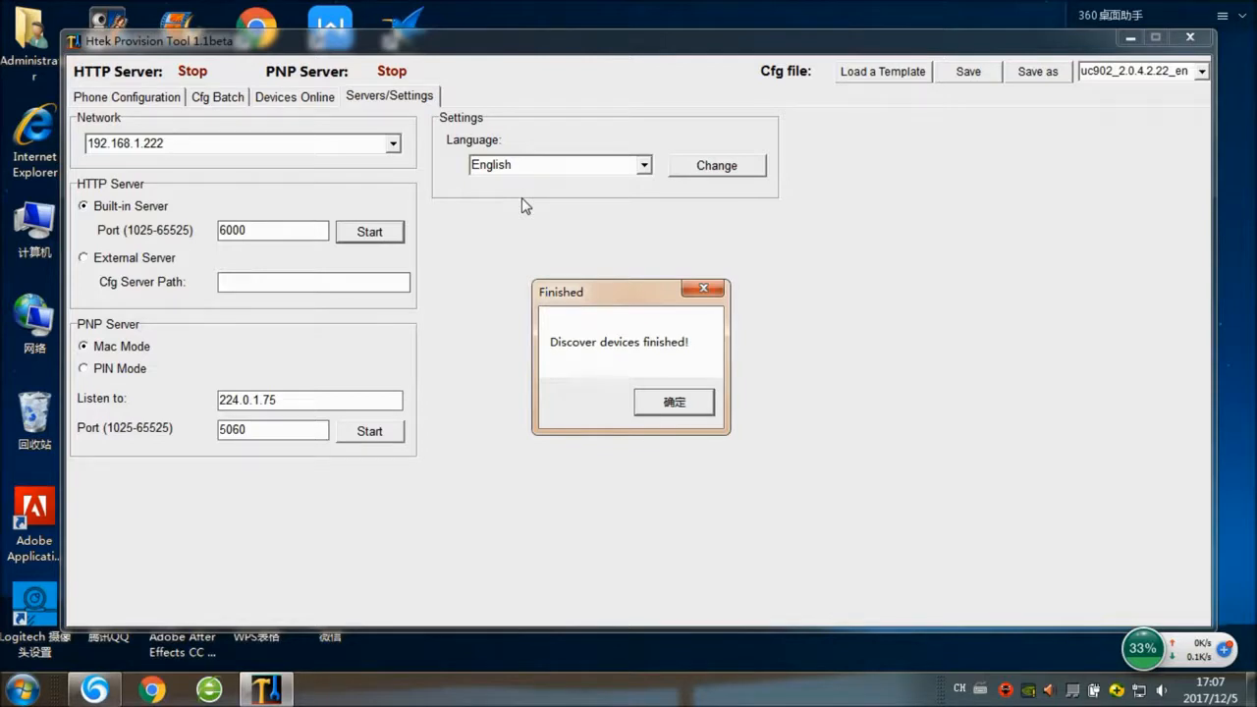
- Dismiss the discovery notice and start the HTTP and PNP servers until both run, then open Cfg Batch
left_click(699, 397)
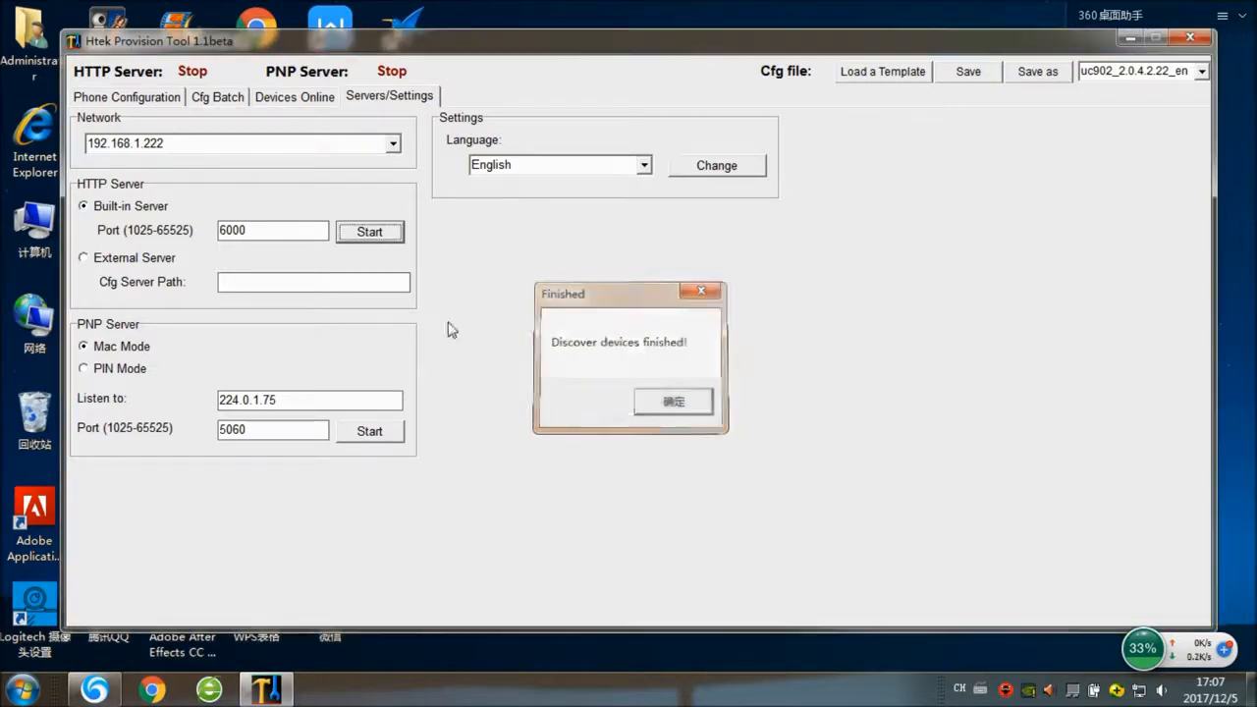
left_click(376, 230)
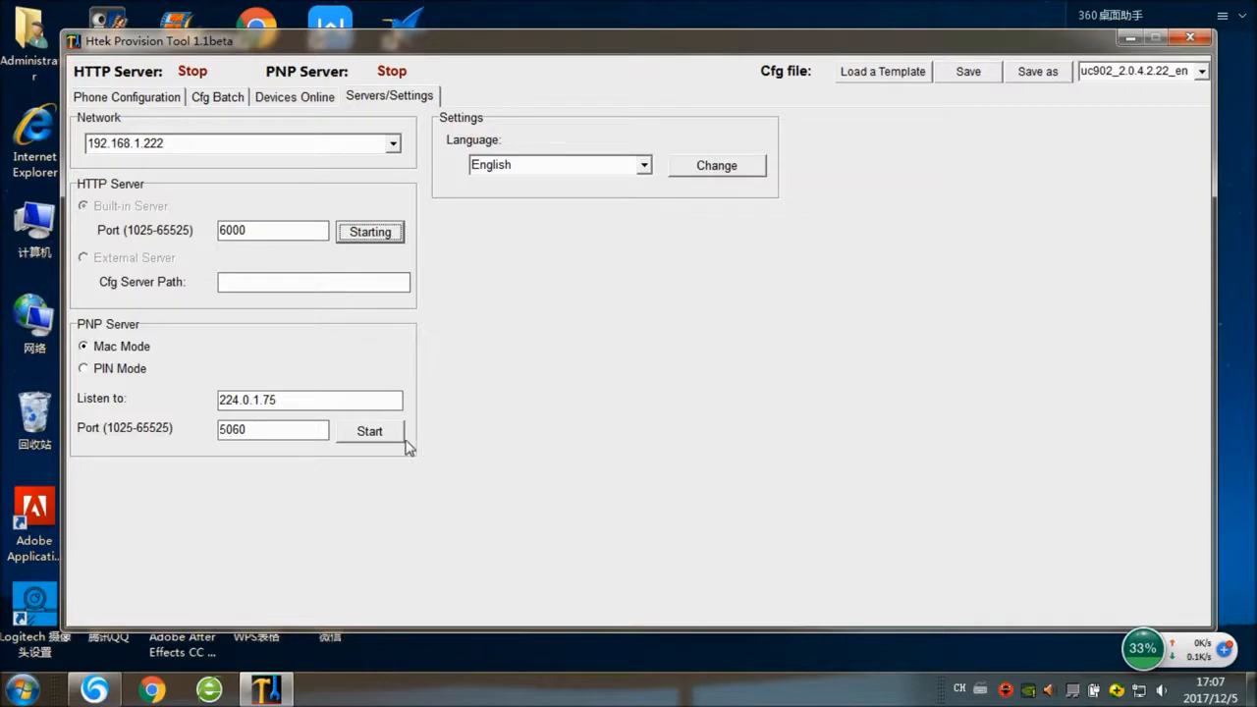
left_click(389, 434)
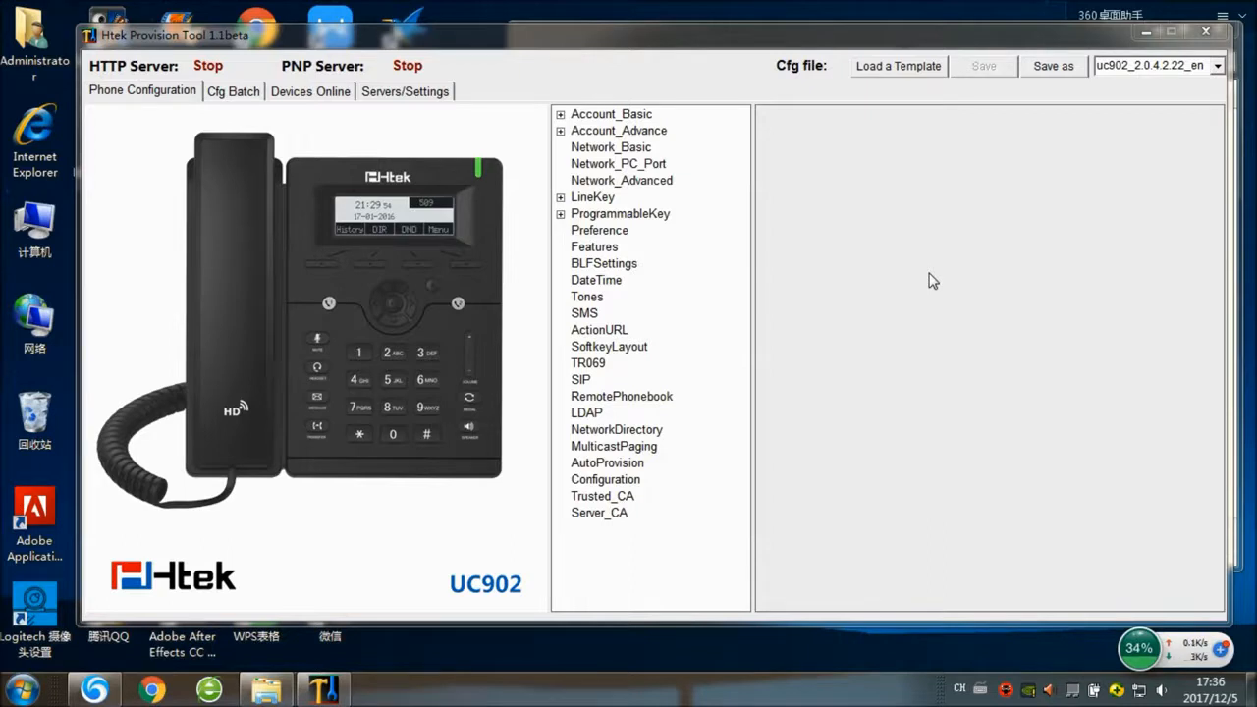
left_click(369, 92)
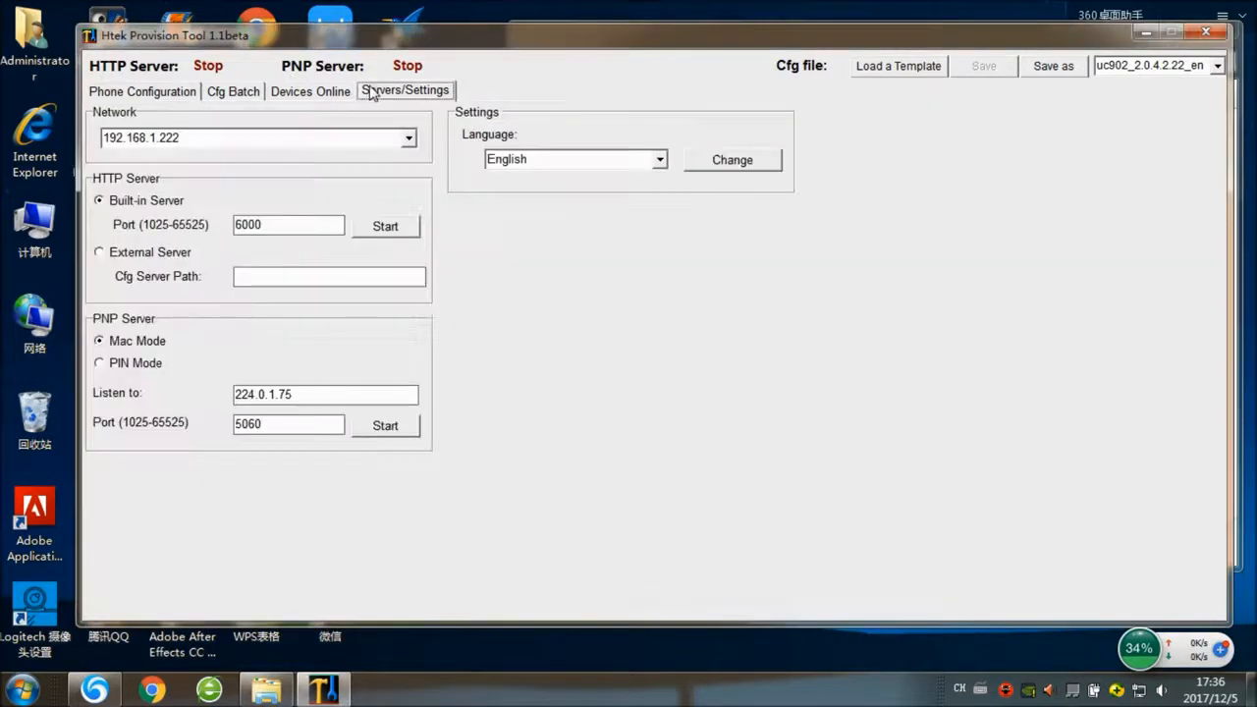
left_click(405, 229)
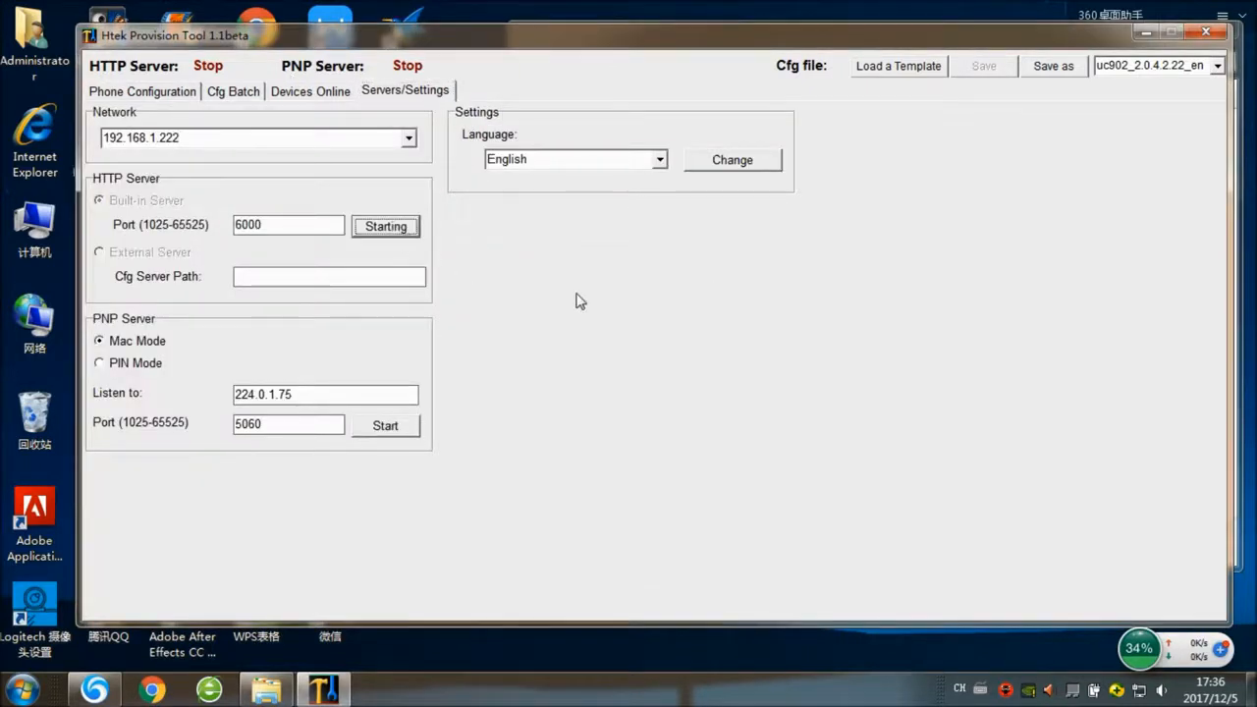
left_click(393, 426)
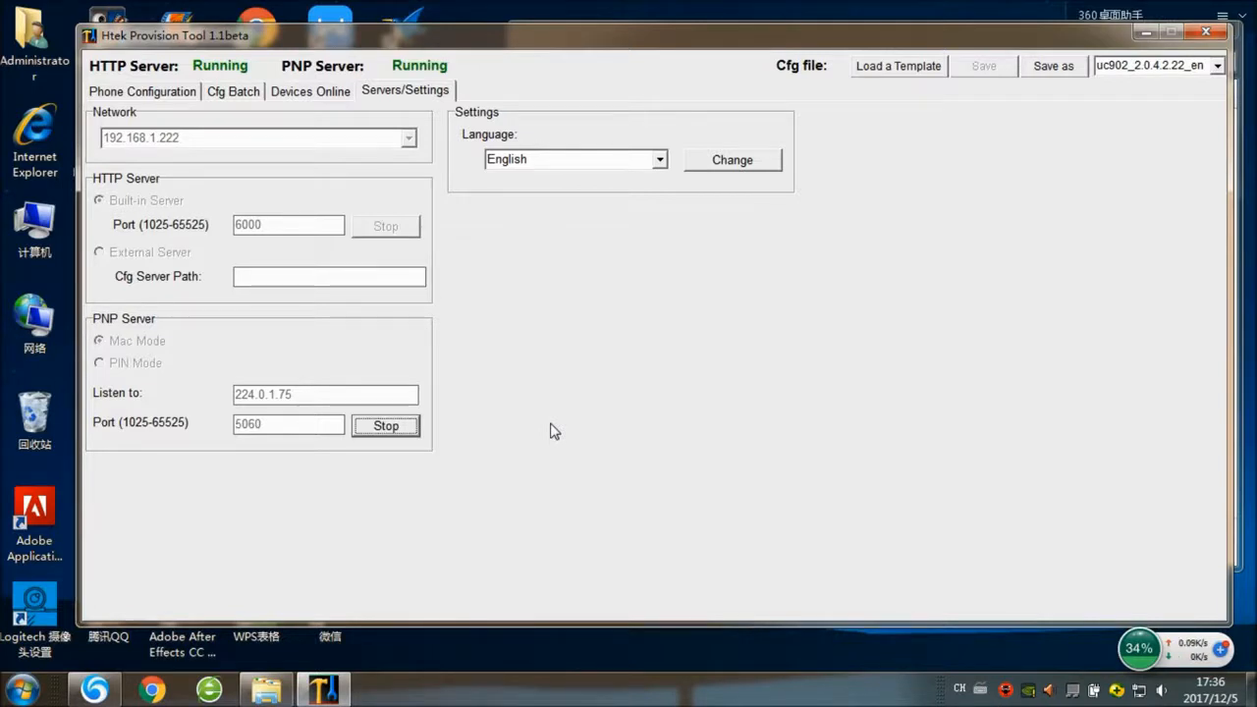
left_click(234, 91)
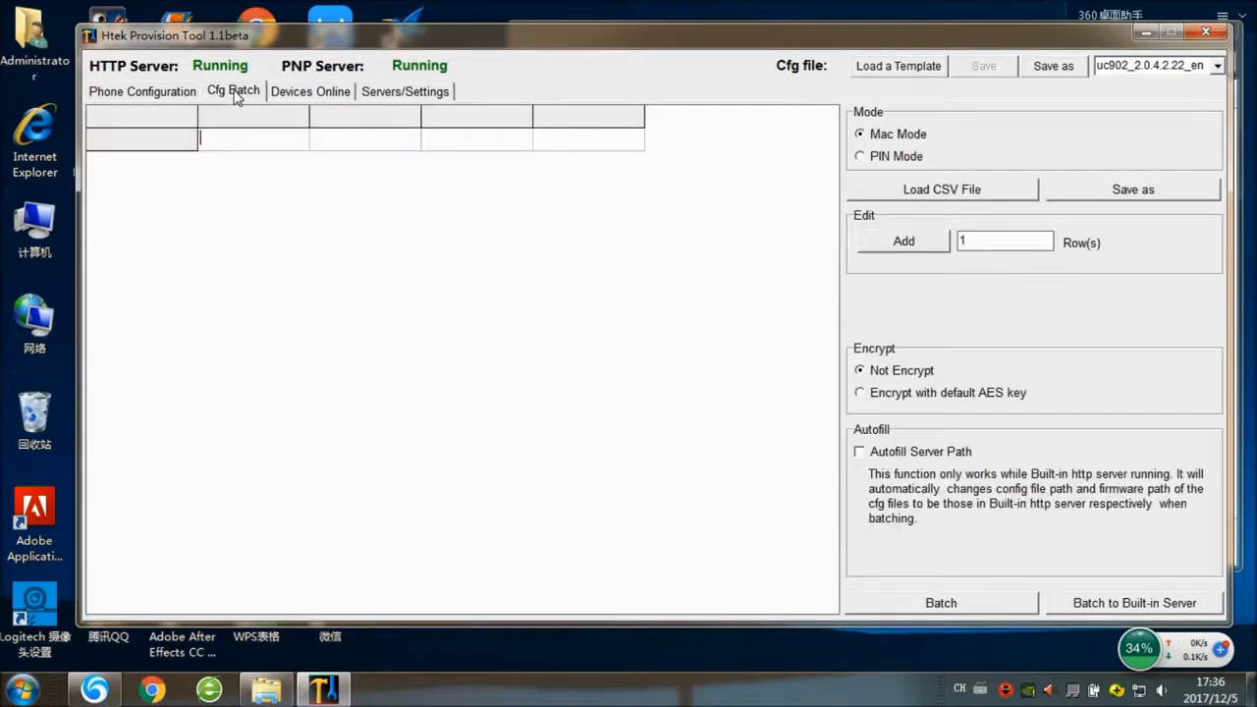
- Reload the template CSV from the Desktop into the batch table, then return to Phone Configuration
left_click(938, 196)
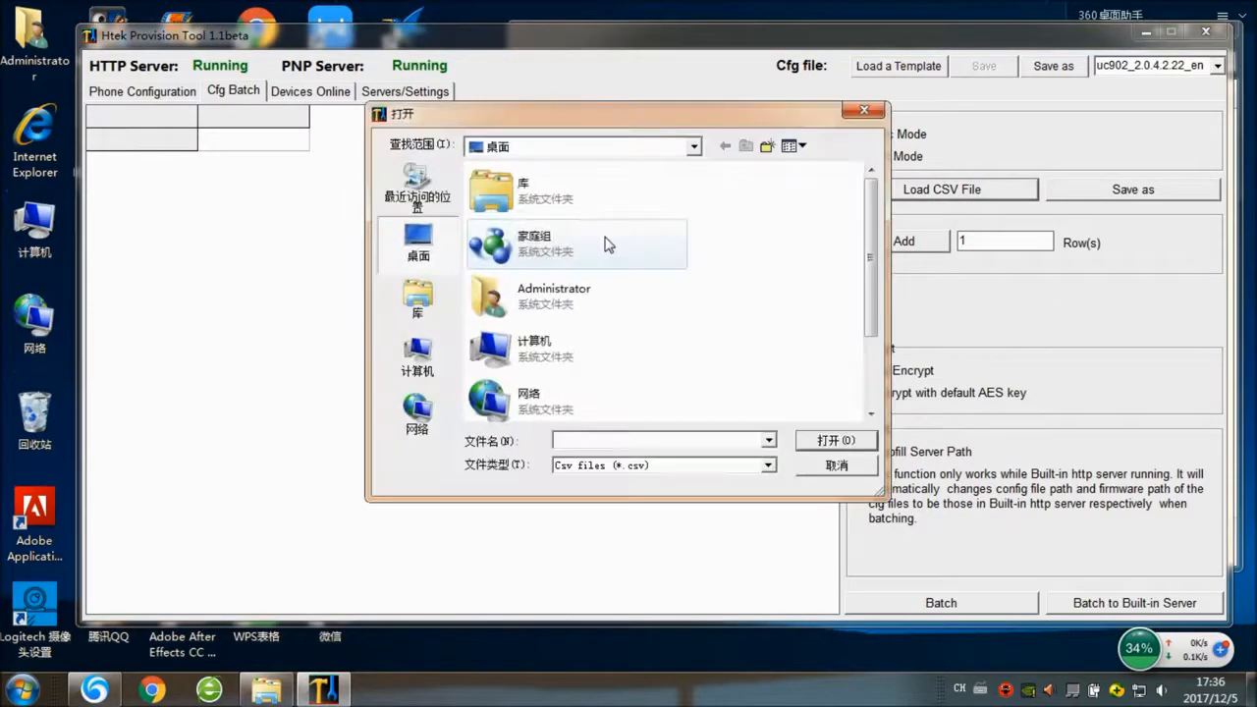
scroll(870, 295, "down", 2)
left_click(541, 387)
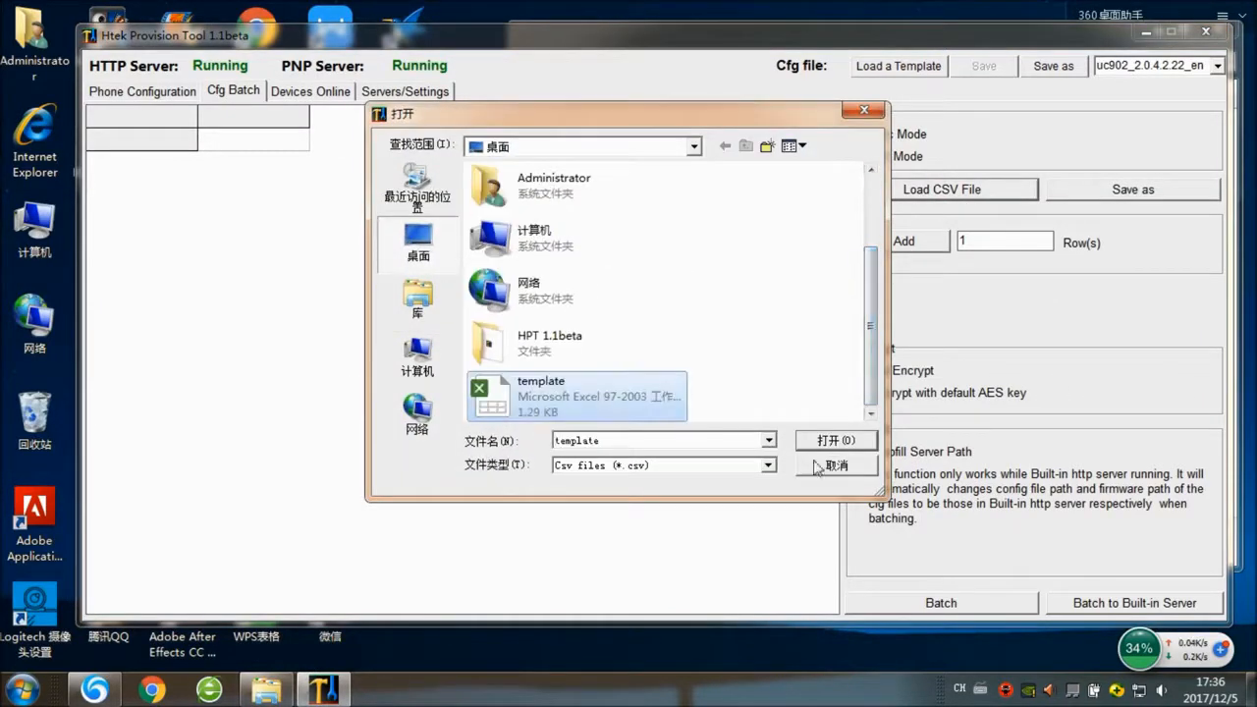
left_click(830, 440)
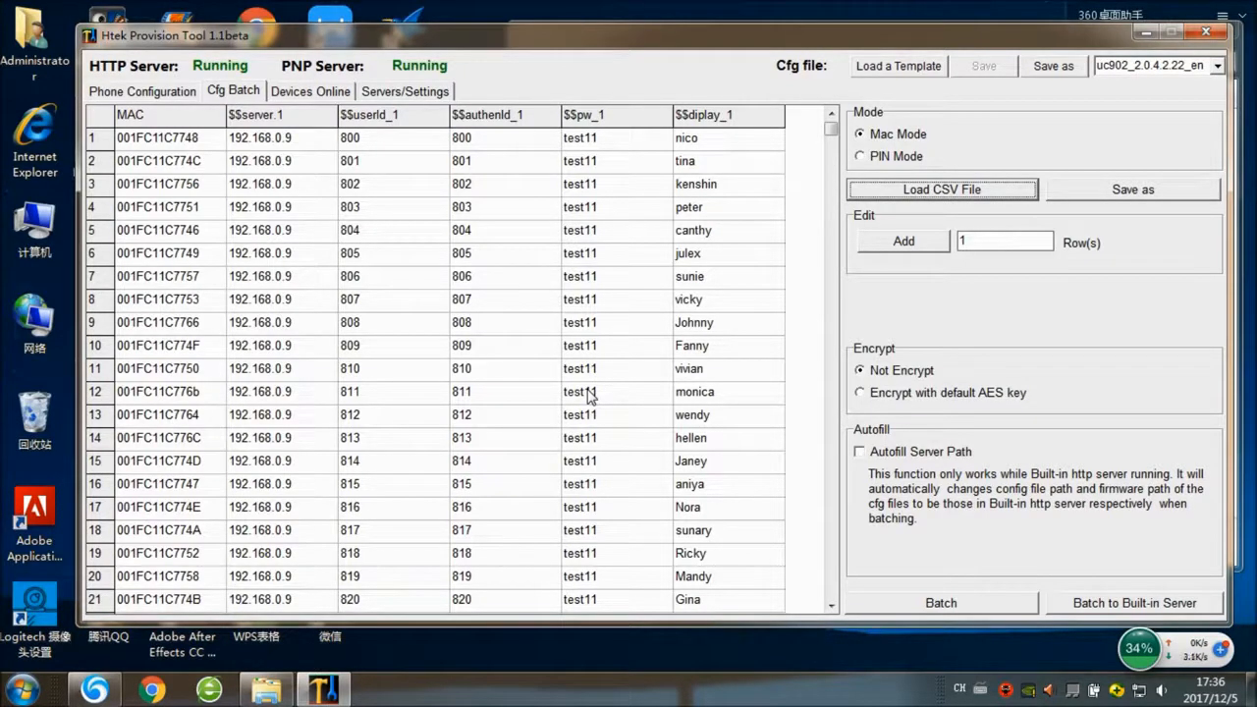
left_click(138, 90)
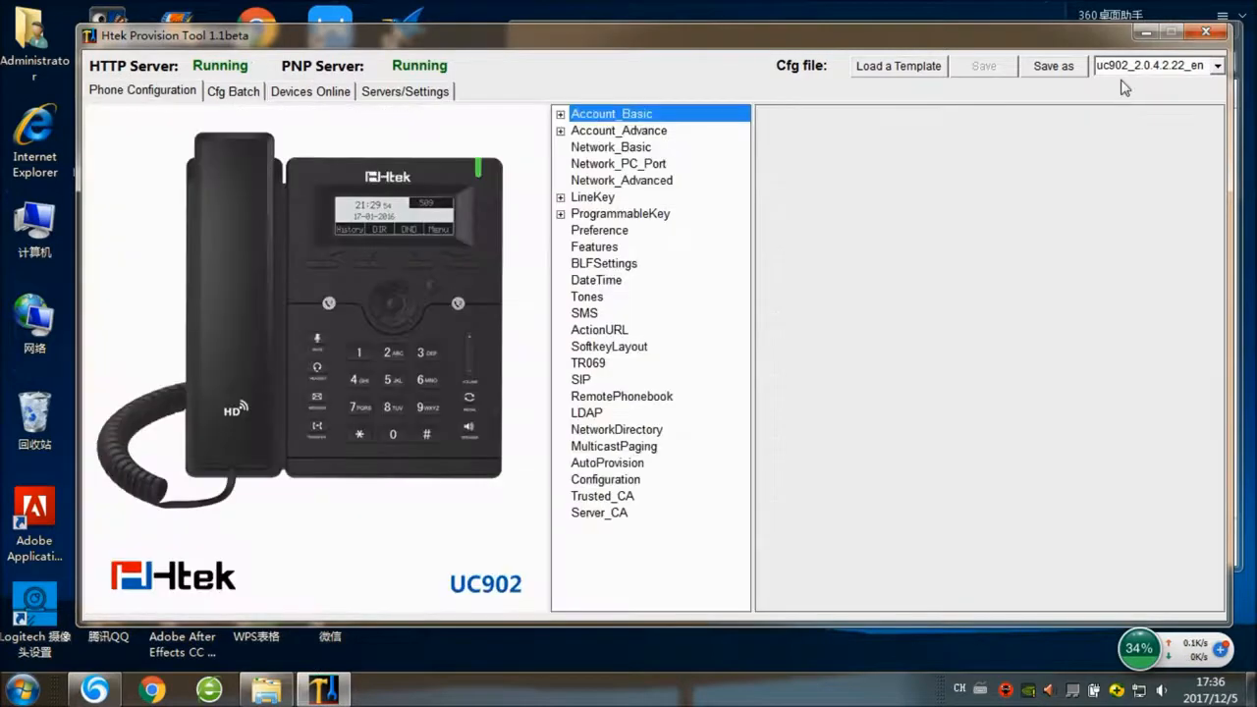
- Switch to the uc903_2.0.4.22_en template, open Account_1, select its 192.168.0.9 server, then minimise
left_click(1216, 66)
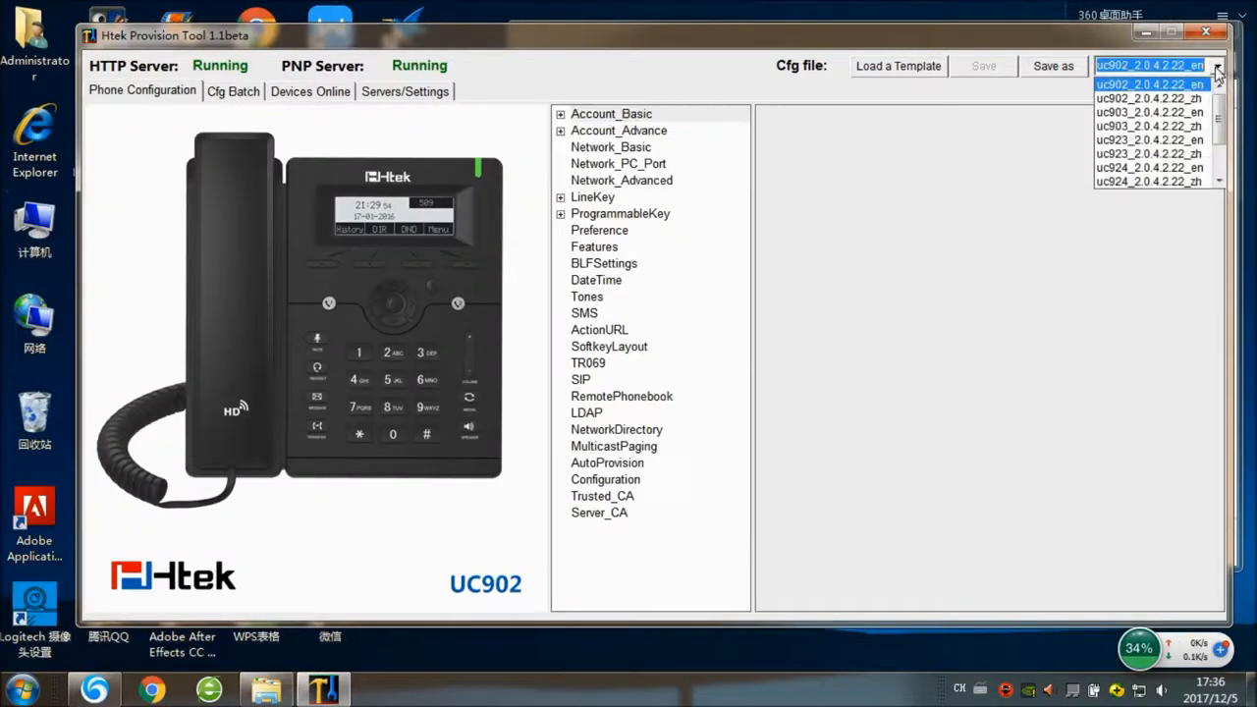
left_click(1188, 112)
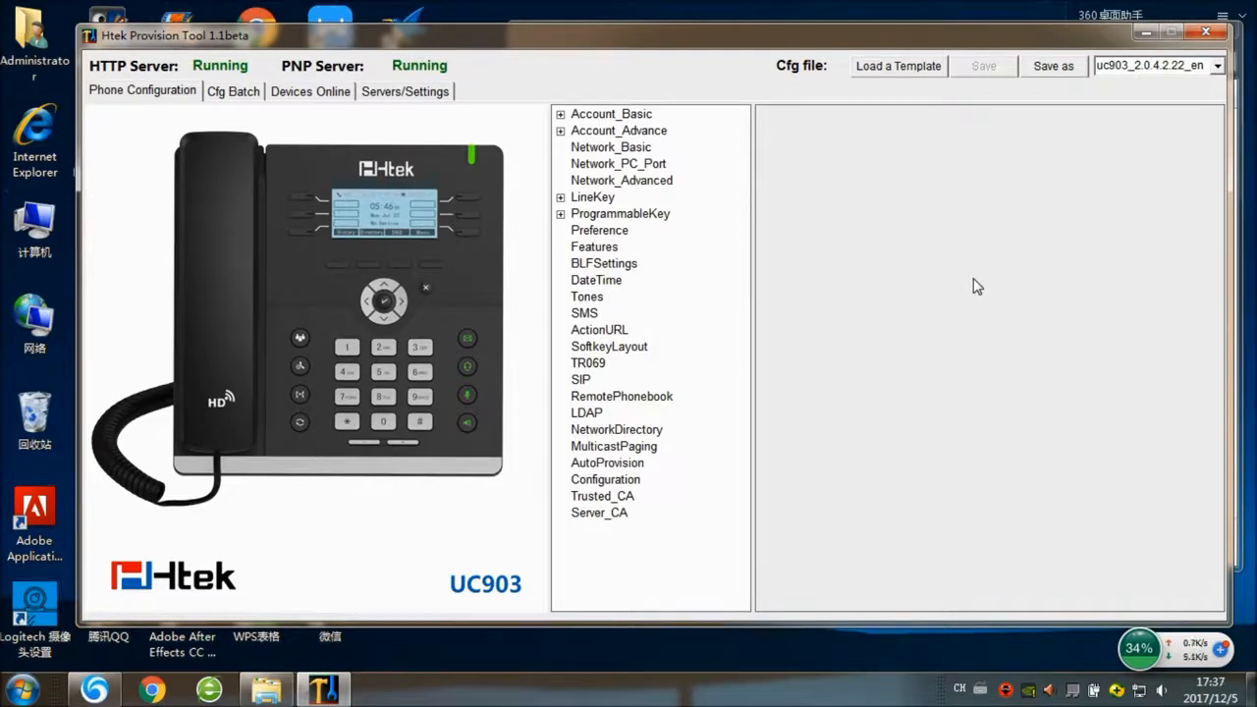
double_click(571, 113)
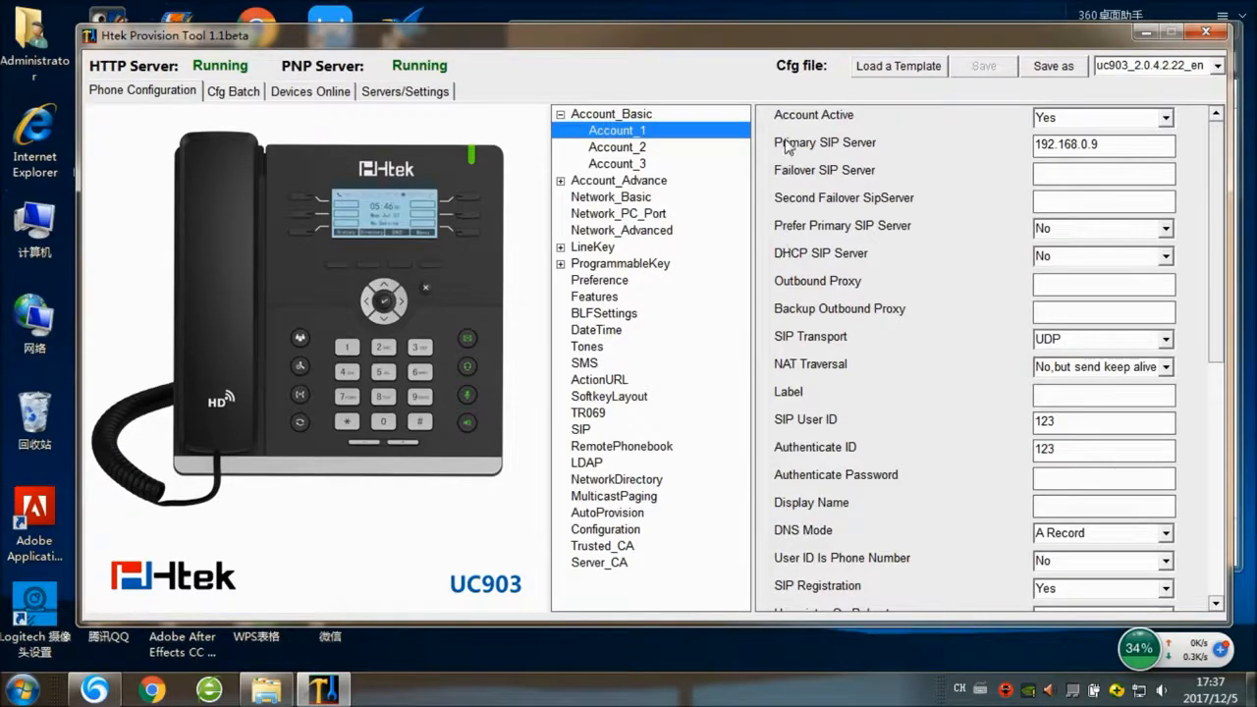
left_click_drag(1120, 147, 872, 167)
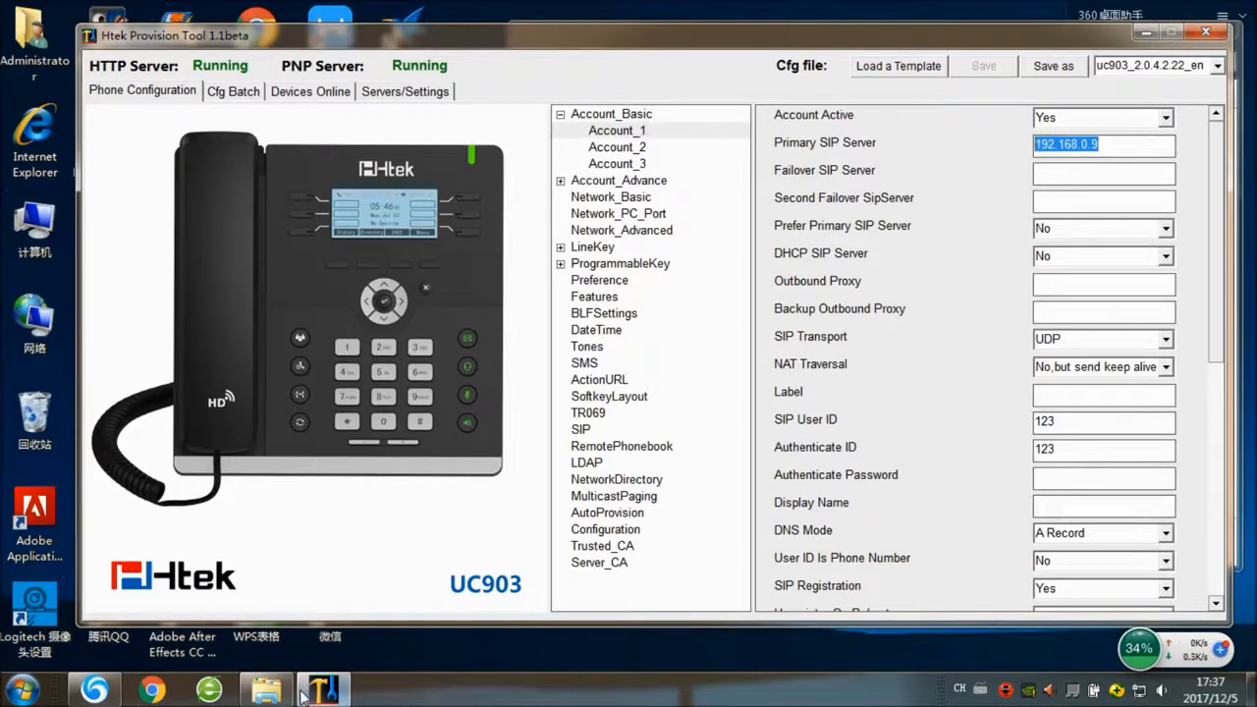
left_click(1144, 33)
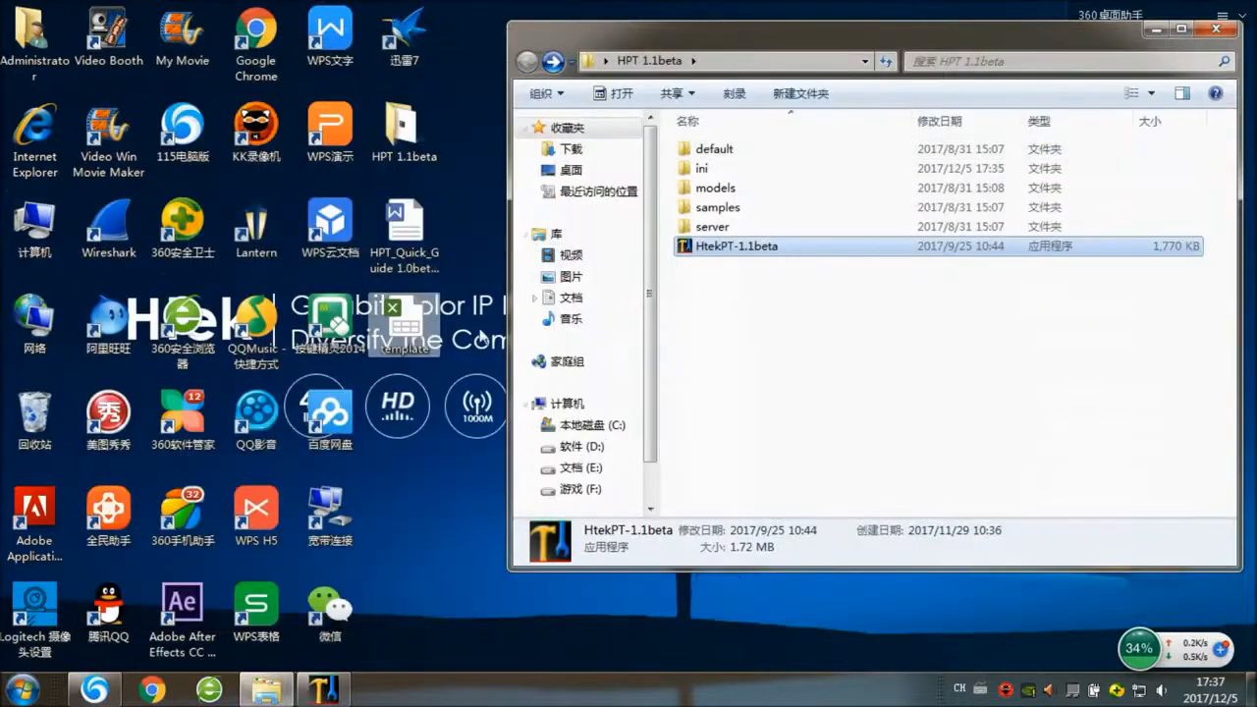
- Open template.csv and widen columns B to E to fit their $$ headers
double_click(404, 324)
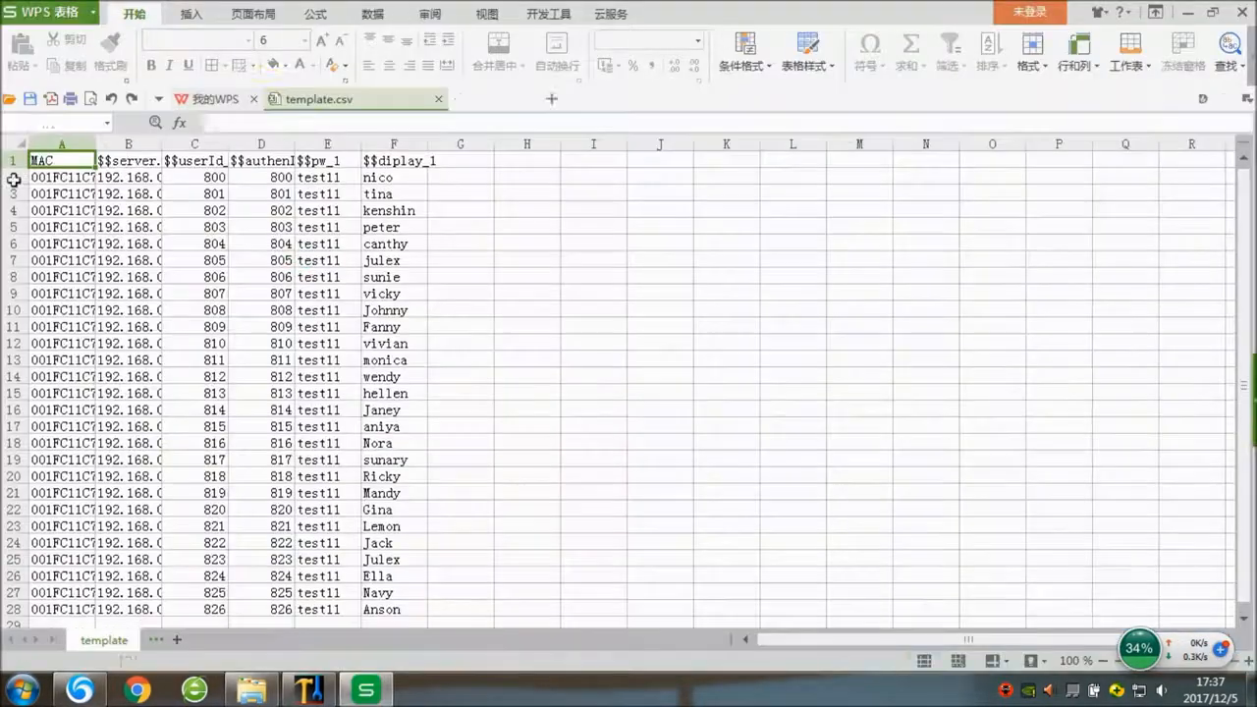
left_click(116, 161)
left_click_drag(162, 145, 190, 146)
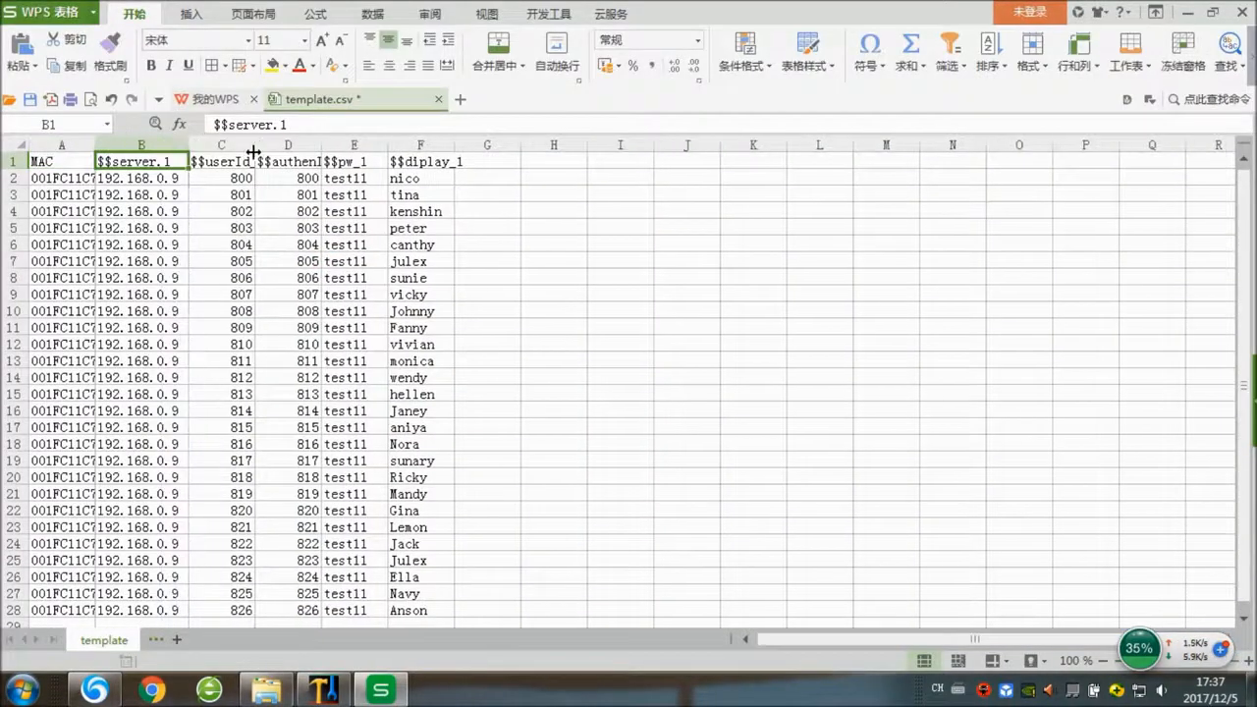
double_click(254, 145)
double_click(340, 145)
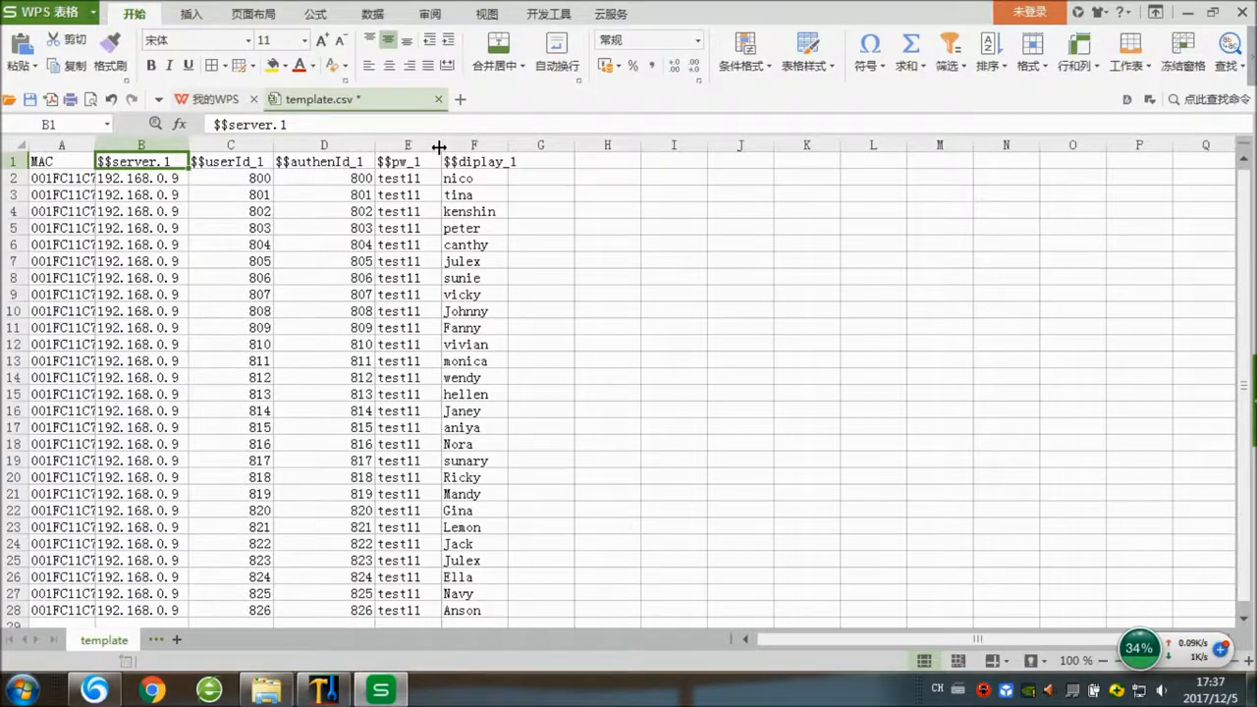
double_click(438, 145)
- Select the $$server.1 header text in B1, then return to the provision tool
double_click(171, 161)
left_click_drag(171, 162, 99, 161)
key("ctrl+c")
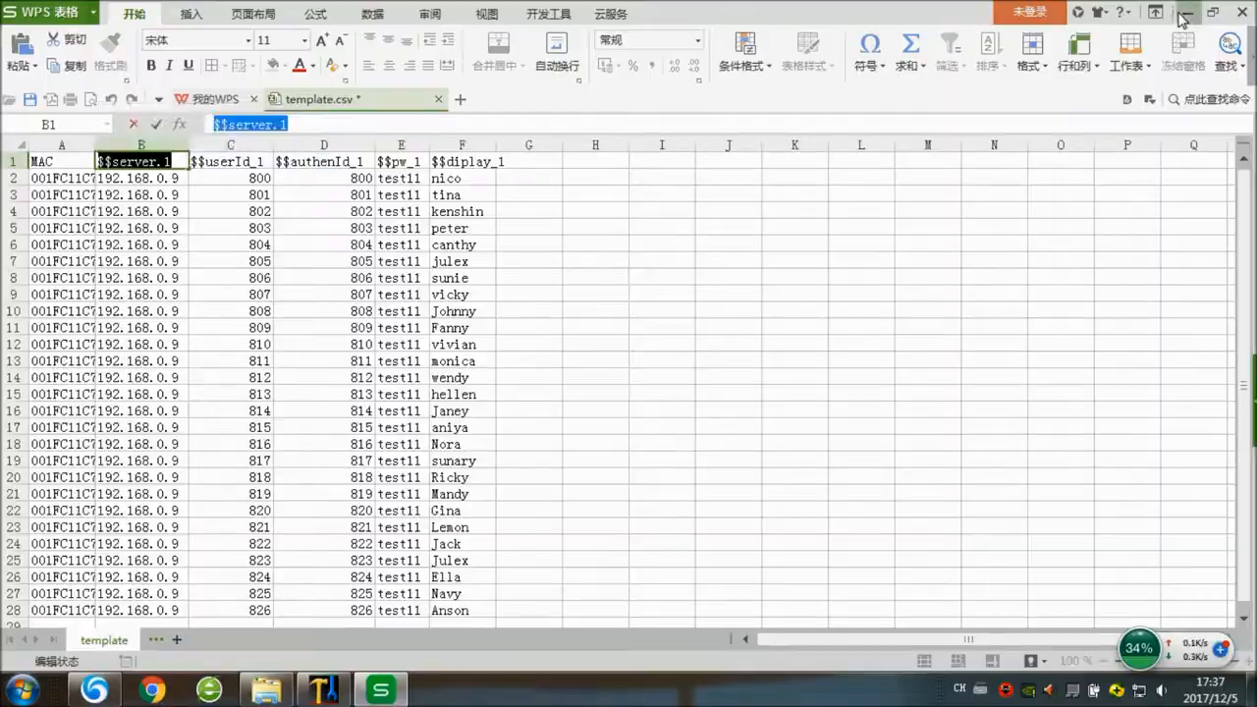
left_click(1186, 13)
left_click(322, 690)
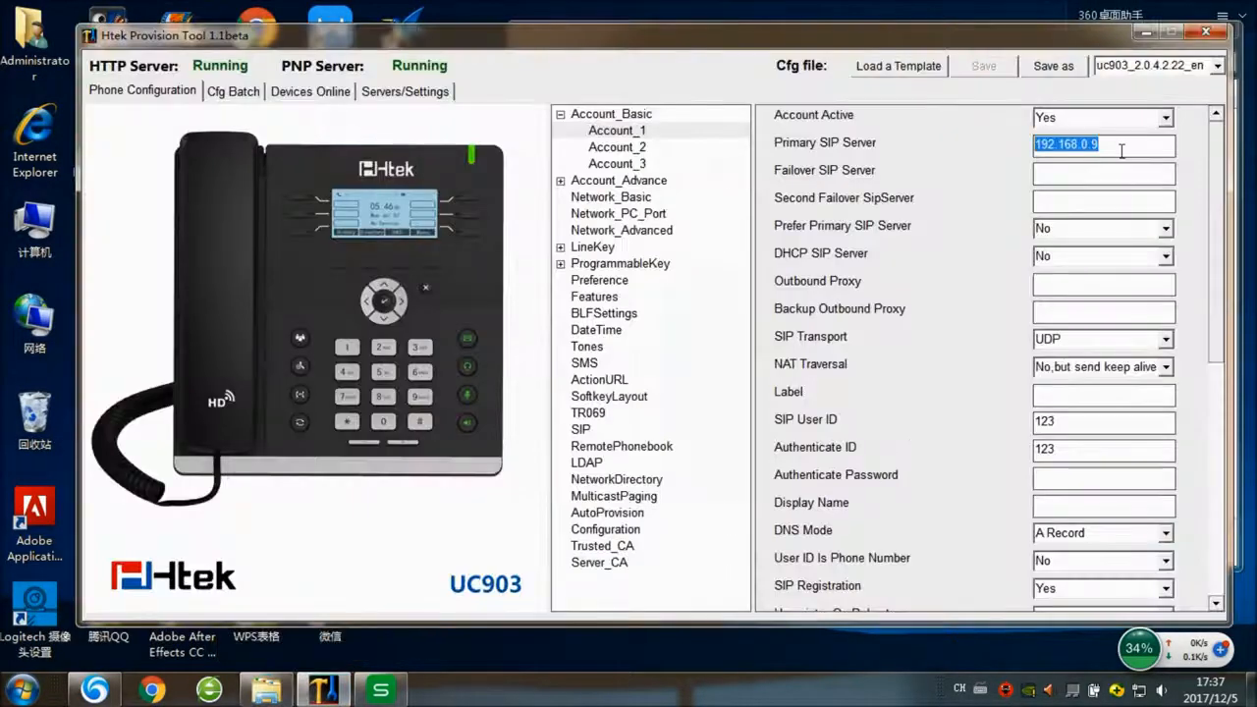
- Paste $$server.1 as Primary SIP Server and $$userId_1 from C1 as SIP User ID
key("ctrl+v")
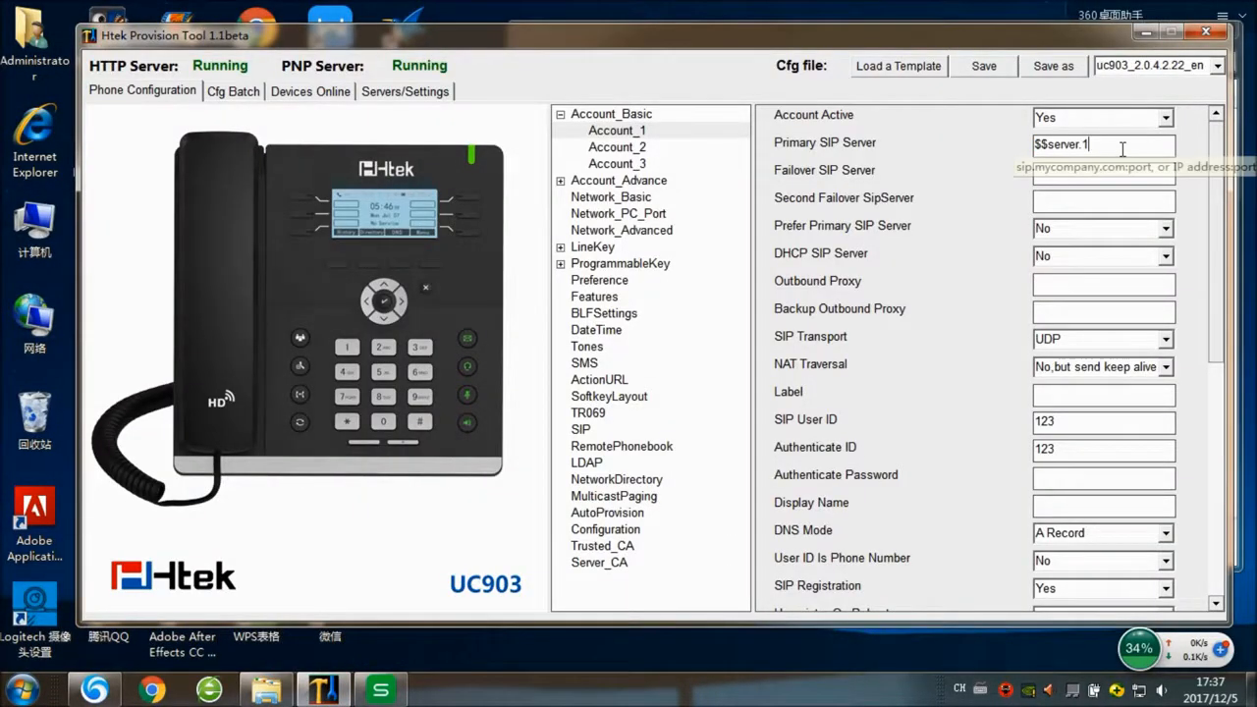
left_click(381, 690)
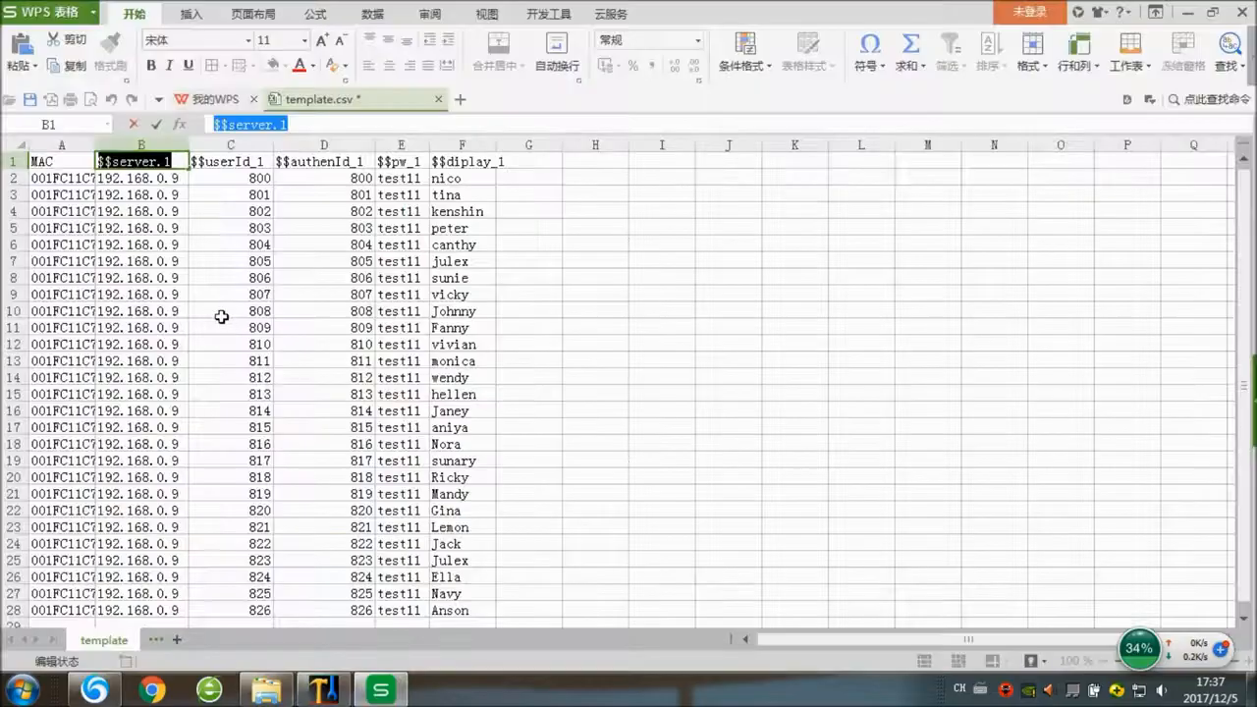
double_click(258, 163)
left_click_drag(265, 163, 182, 165)
key("ctrl+c")
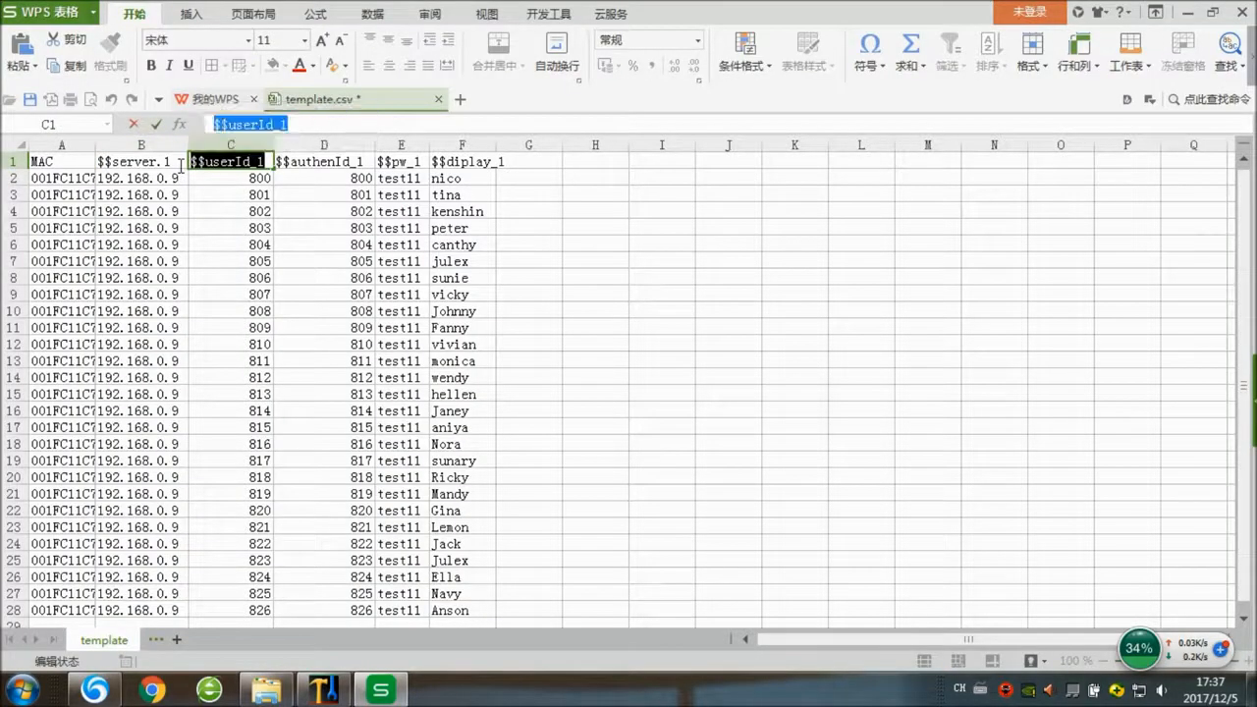
left_click(1188, 12)
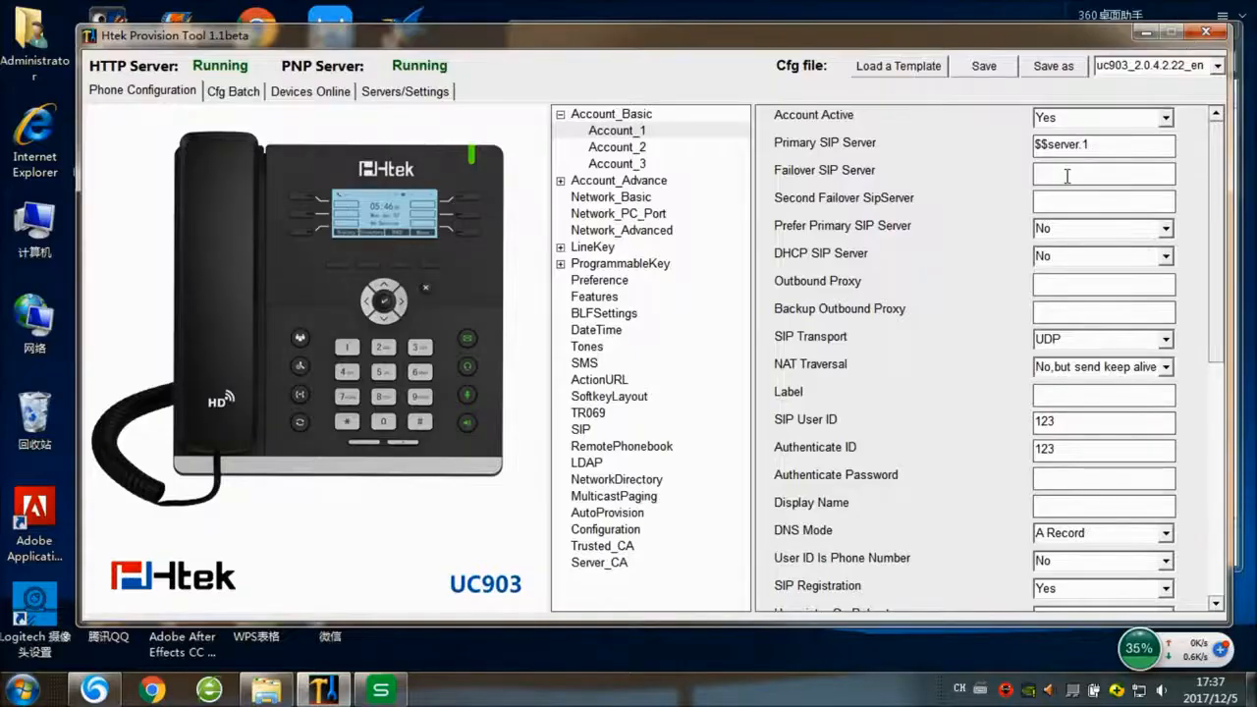
left_click(1082, 420)
double_click(1082, 420)
key("ctrl+v")
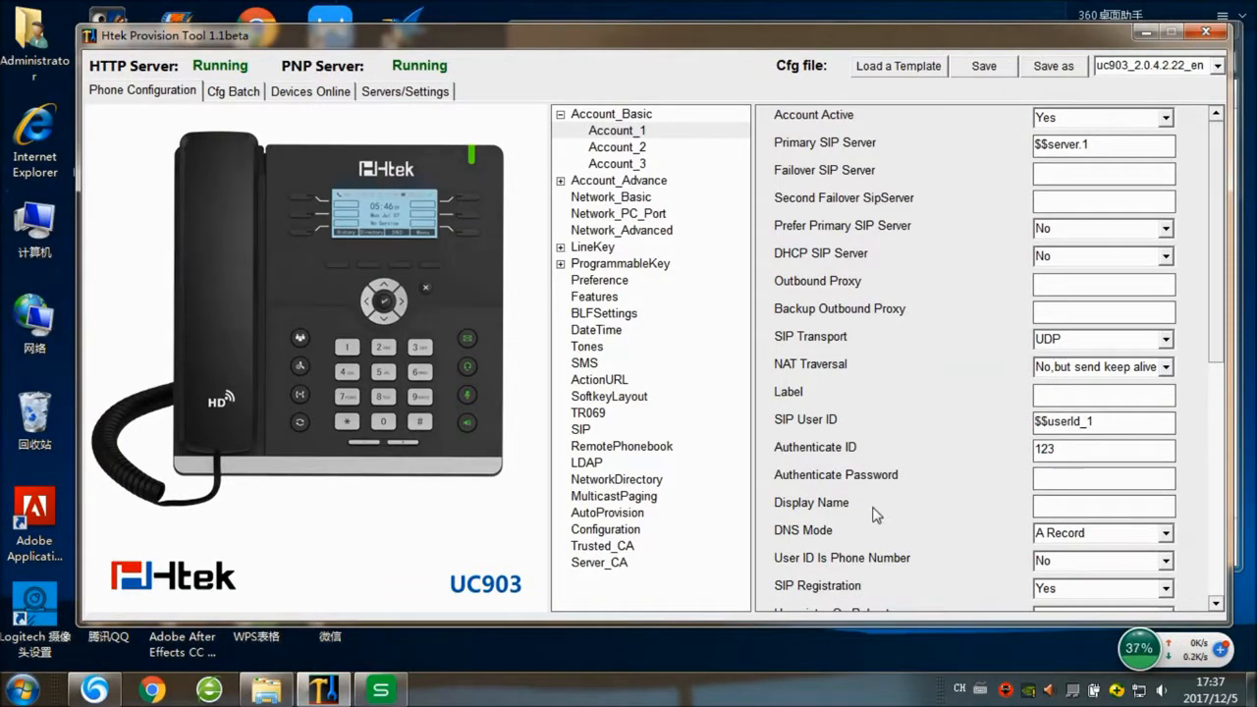
- Copy $$authenId_1 from D1, skipping the security pop-up, and paste it into Authenticate ID
mouse_move(77, 702)
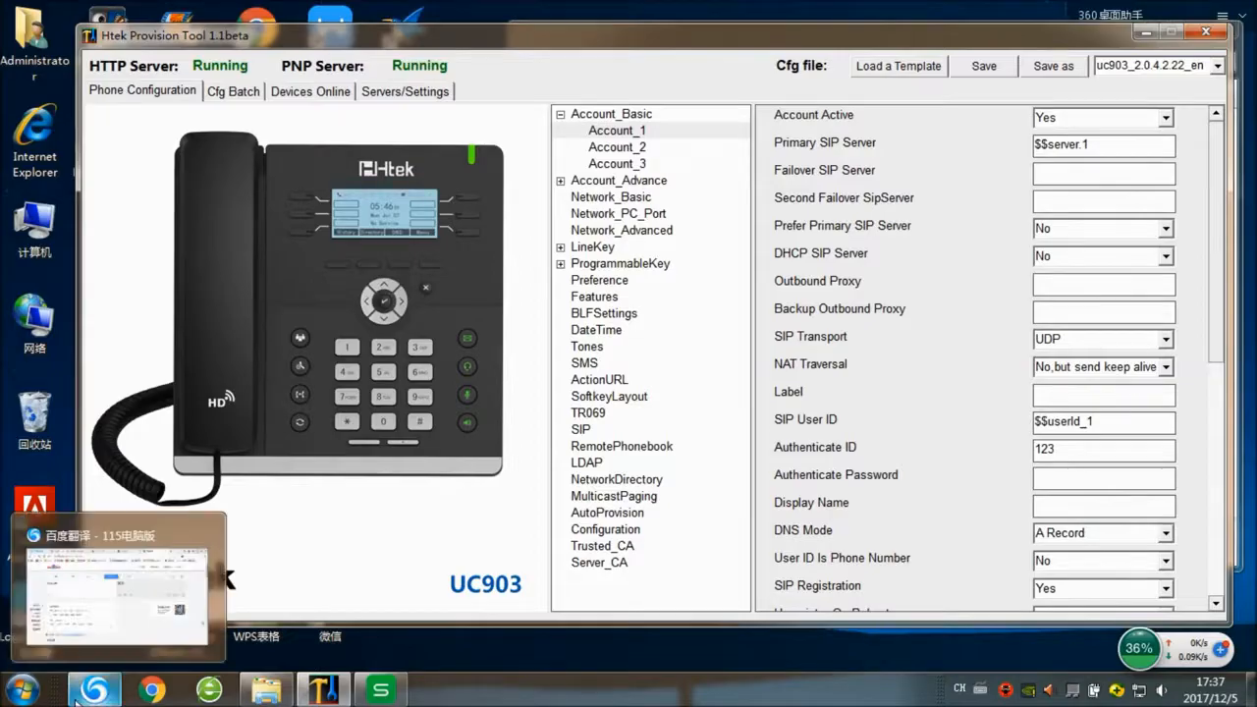
left_click(380, 691)
left_click(364, 163)
key("ctrl+Down")
double_click(354, 162)
left_click_drag(365, 162, 236, 159)
key("ctrl+c")
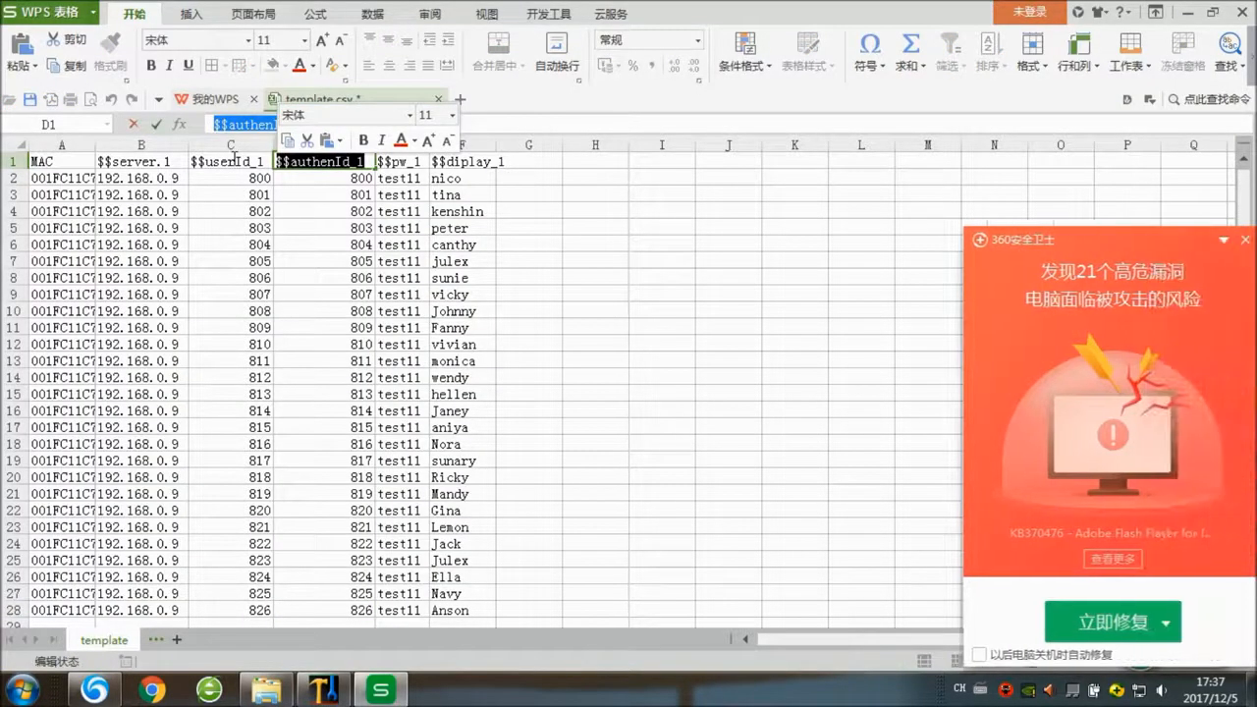
left_click(1245, 239)
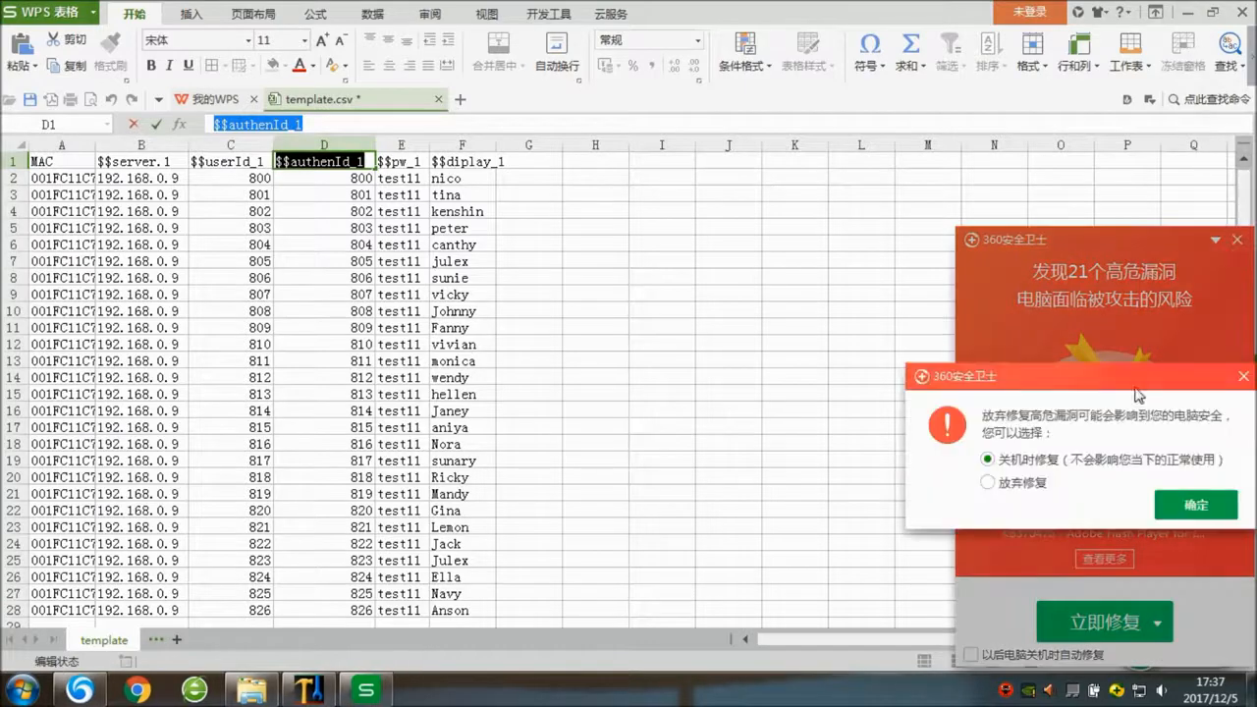
left_click(1002, 482)
left_click(1196, 505)
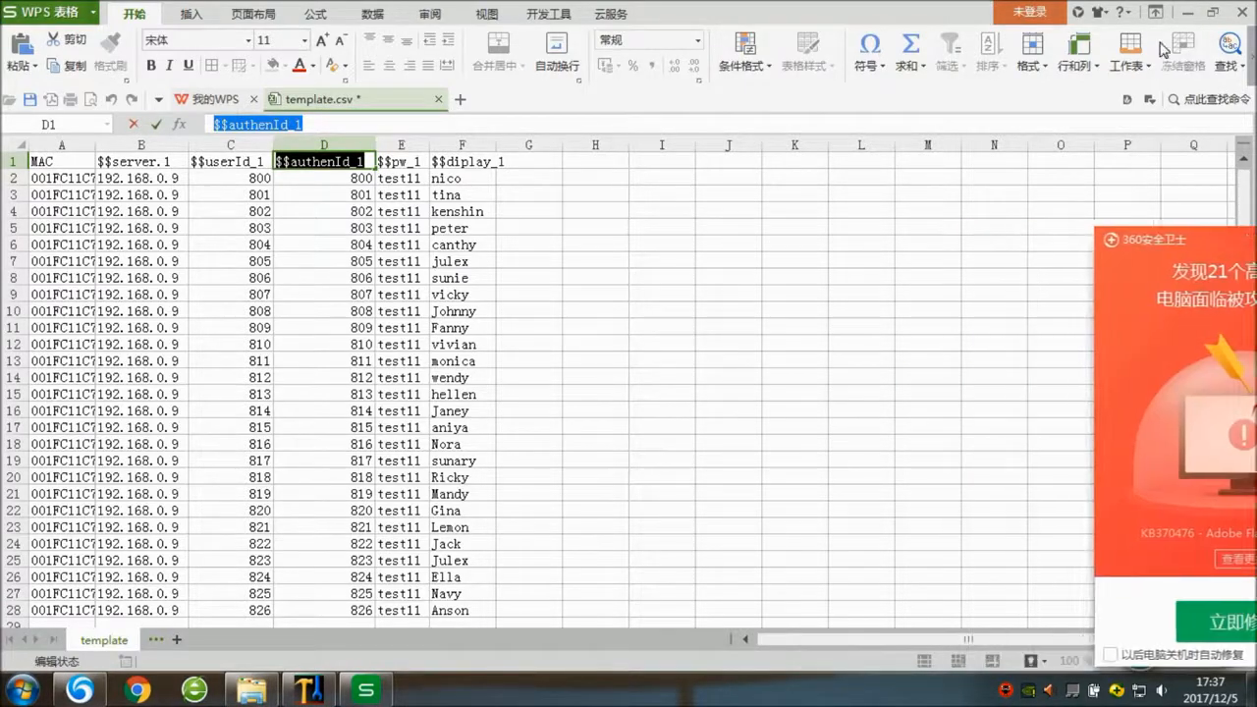
left_click(1188, 12)
left_click_drag(1069, 452, 992, 456)
key("ctrl+v")
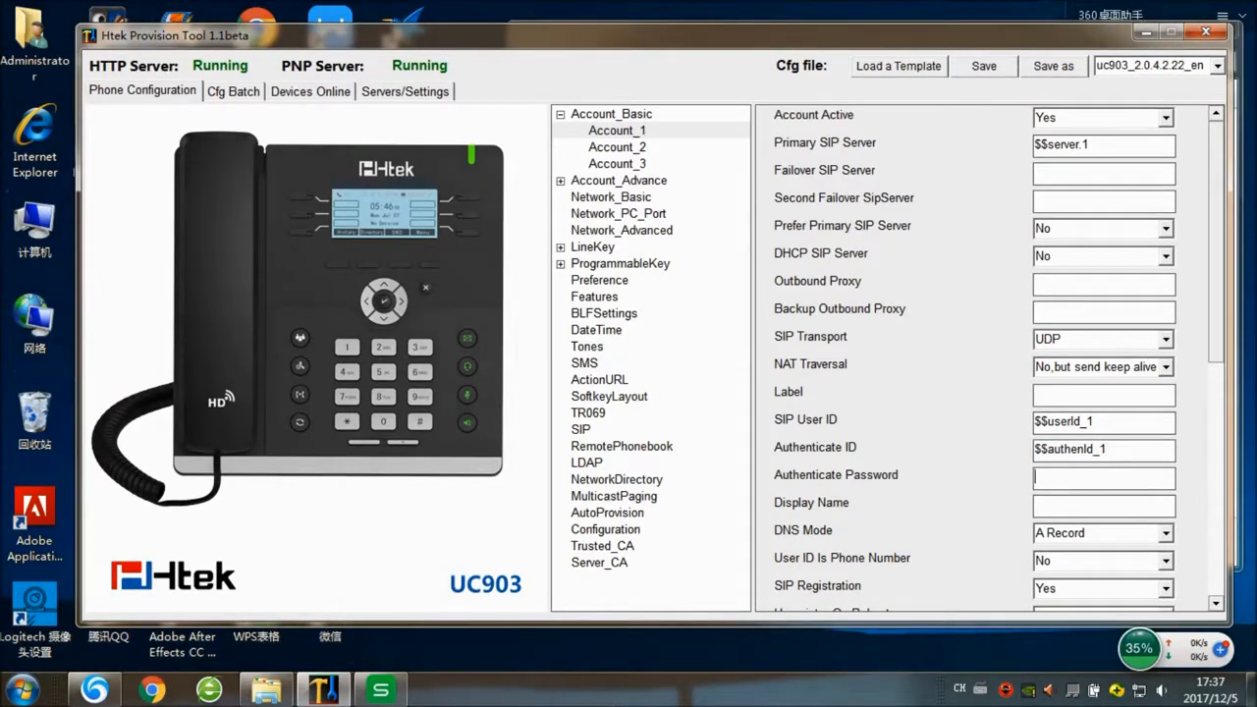
- Copy $$pw_1 from cell E1 and paste it into Authenticate Password
left_click(381, 690)
left_click(422, 161)
left_click_drag(427, 163, 324, 163)
key("ctrl+c")
left_click(1188, 13)
key("ctrl+v")
- Paste $$diplay_1 from cell F1 into Display Name, then show the LDAP settings
left_click(381, 689)
double_click(469, 162)
left_click_drag(500, 163, 430, 162)
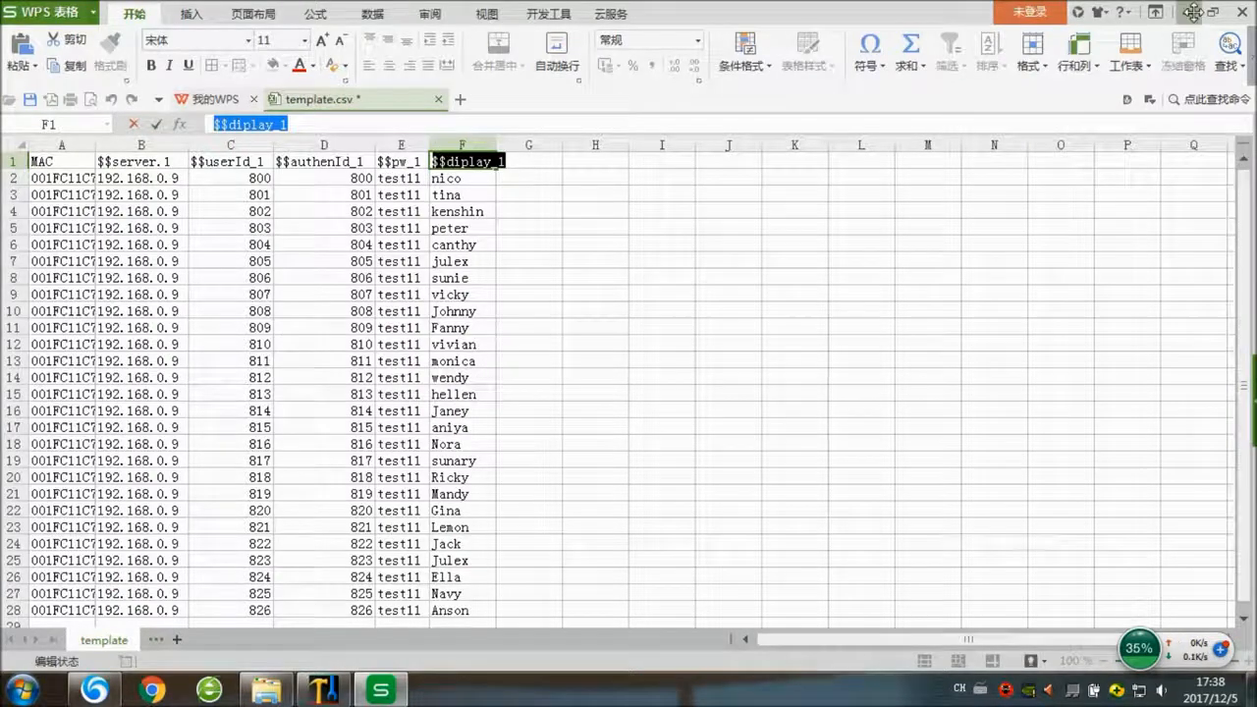
left_click(1192, 12)
left_click(1086, 509)
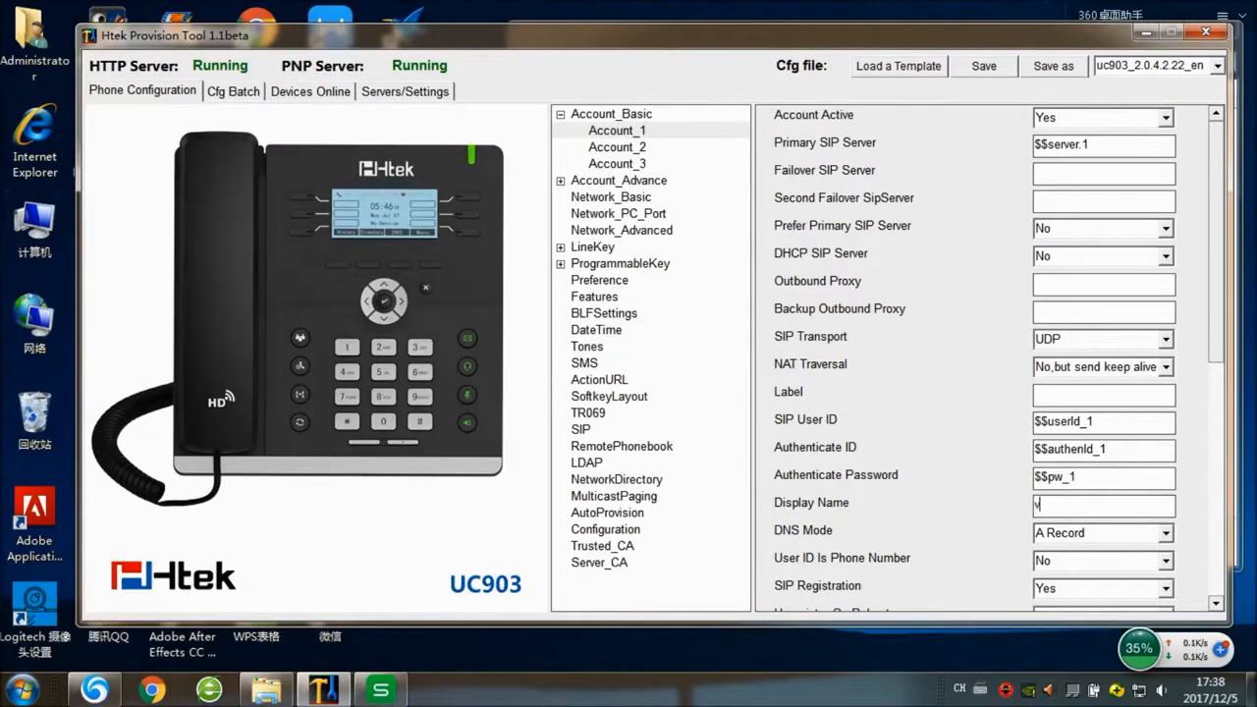
type("v")
key("BackSpace")
key("ctrl+v")
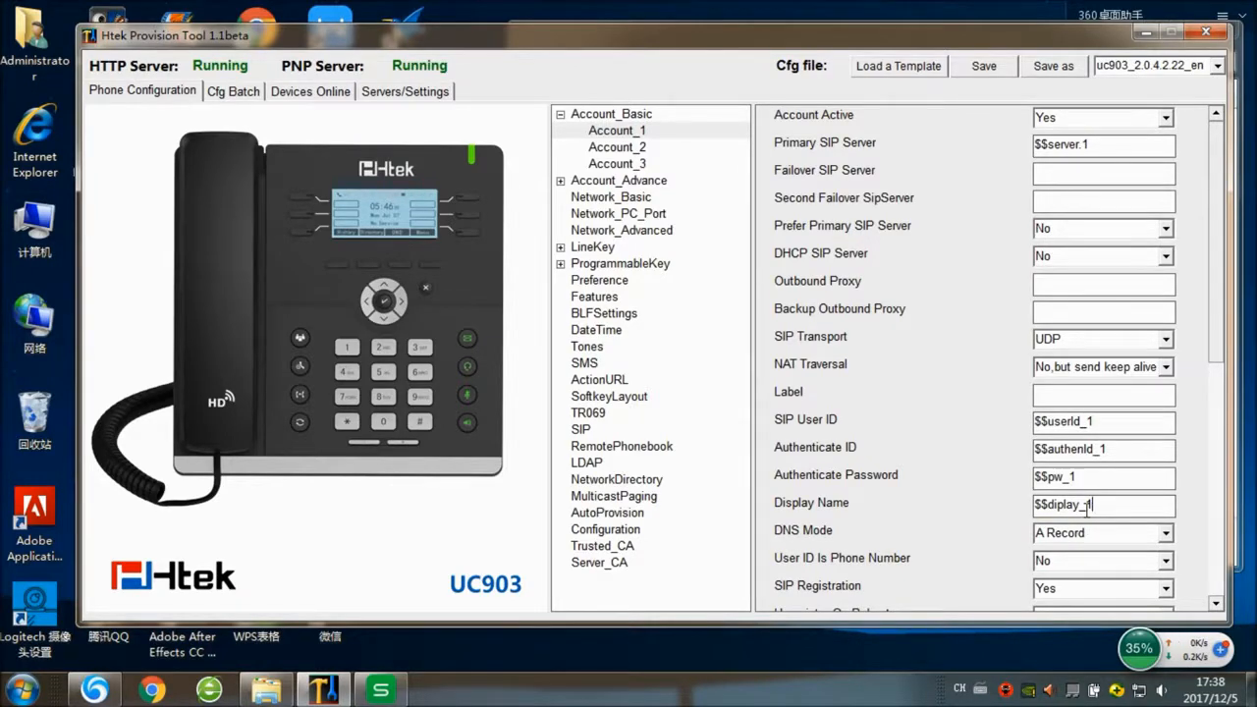
left_click(589, 468)
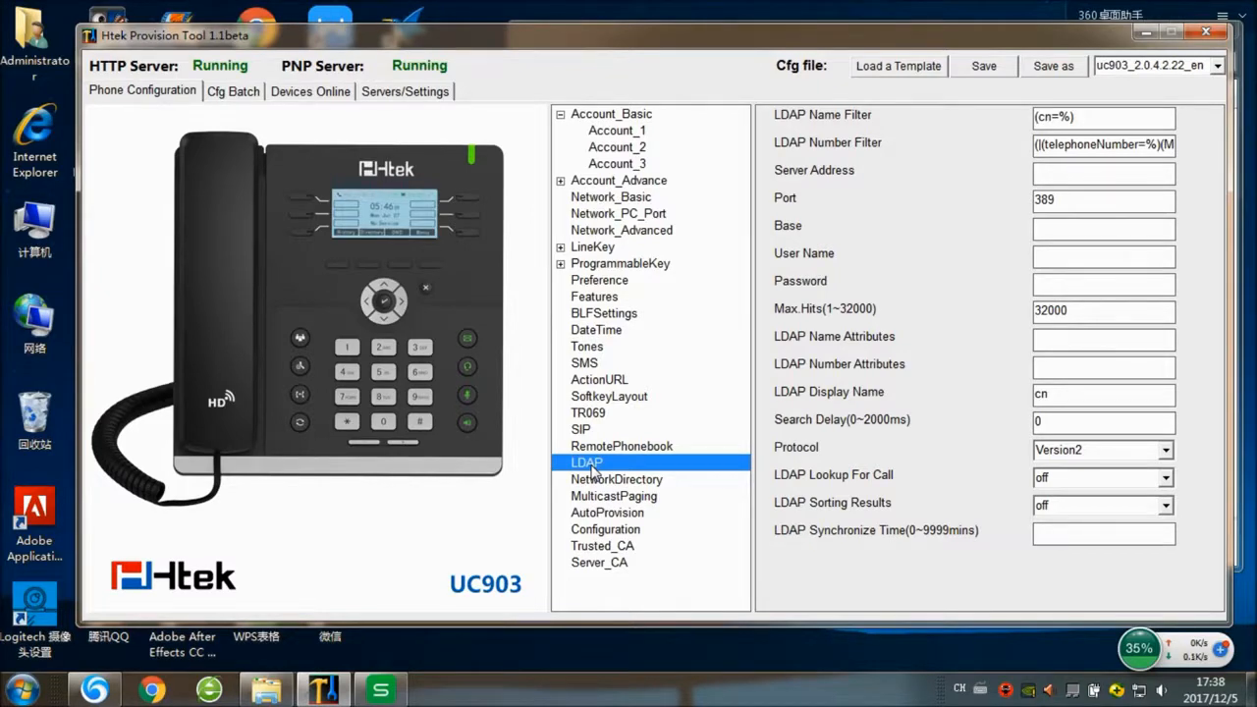
- Enter 192.169.0.9 as the LDAP server address and test as the Base
left_click(1069, 169)
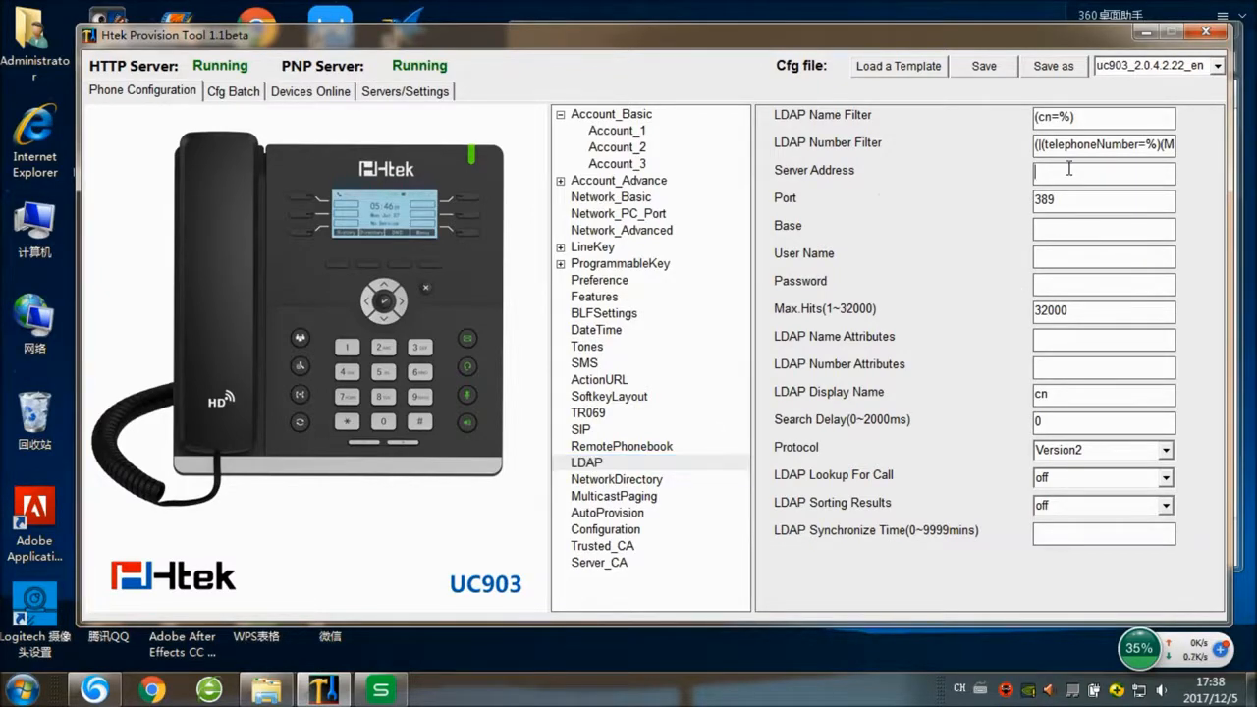
type("192.169.0.9")
left_click(1051, 223)
type("test")
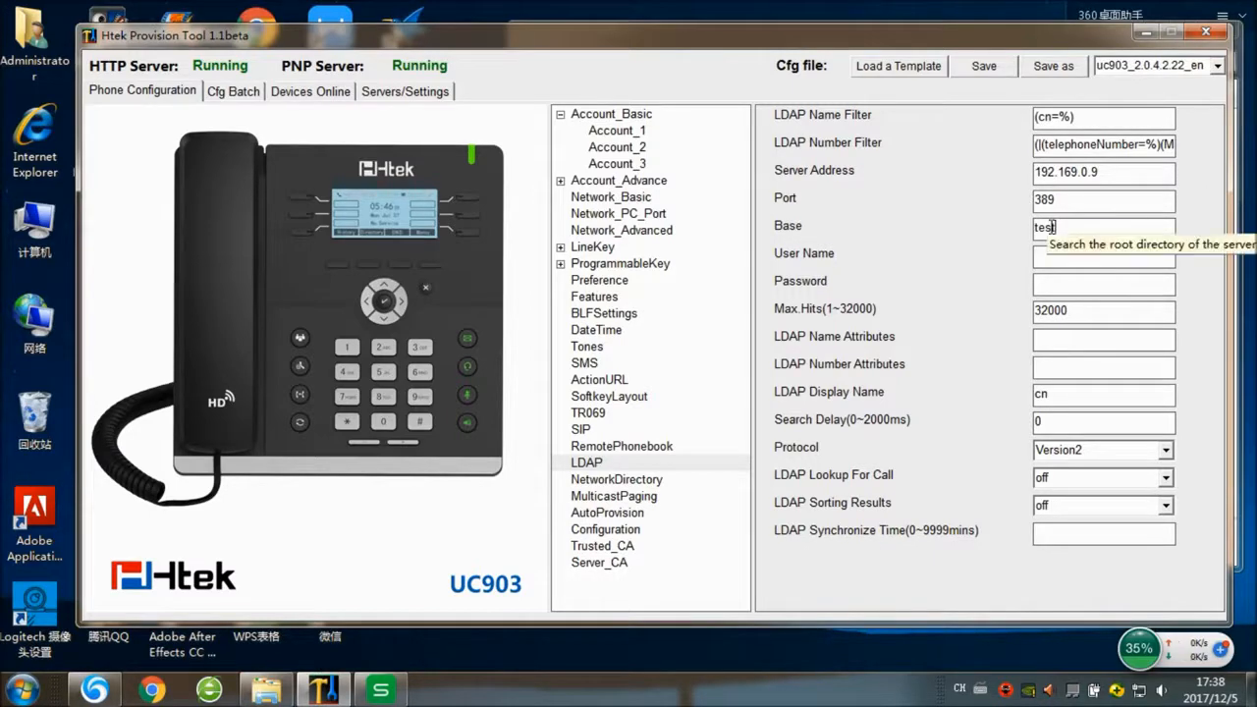
- Copy test from Base into the LDAP User Name and Password fields
left_click_drag(1077, 228, 1036, 231)
right_click(1036, 229)
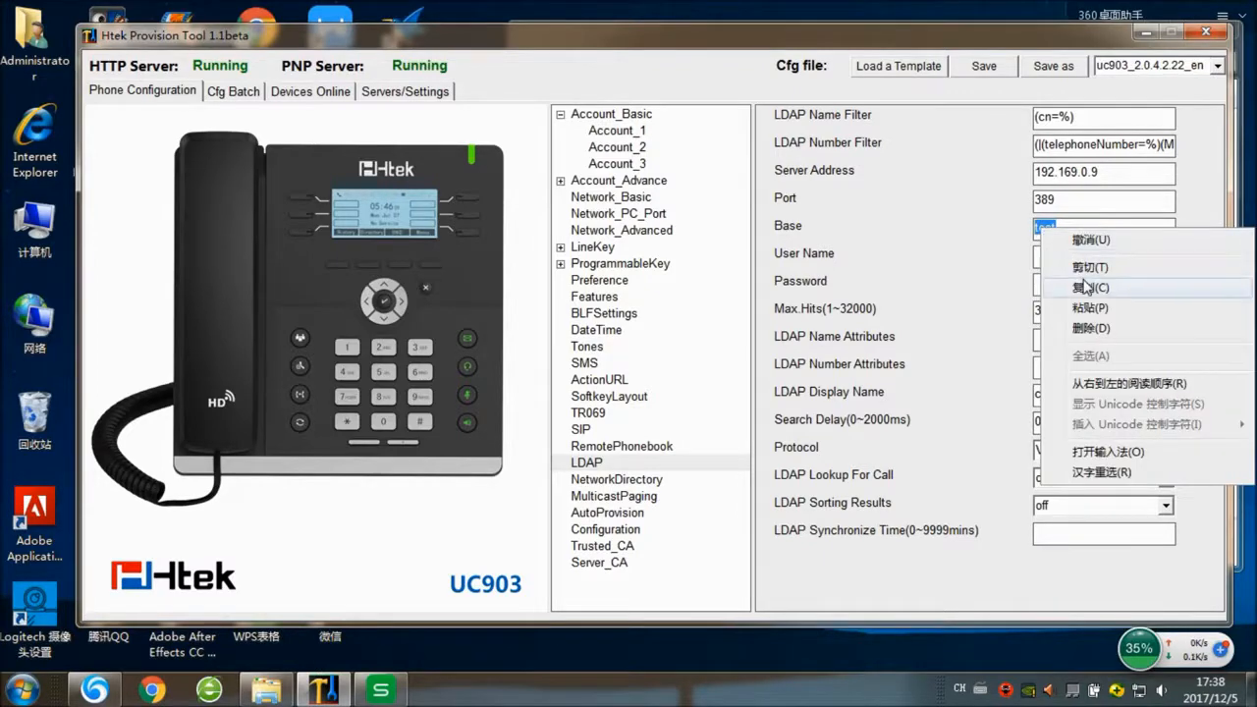
left_click(1050, 285)
left_click(1050, 258)
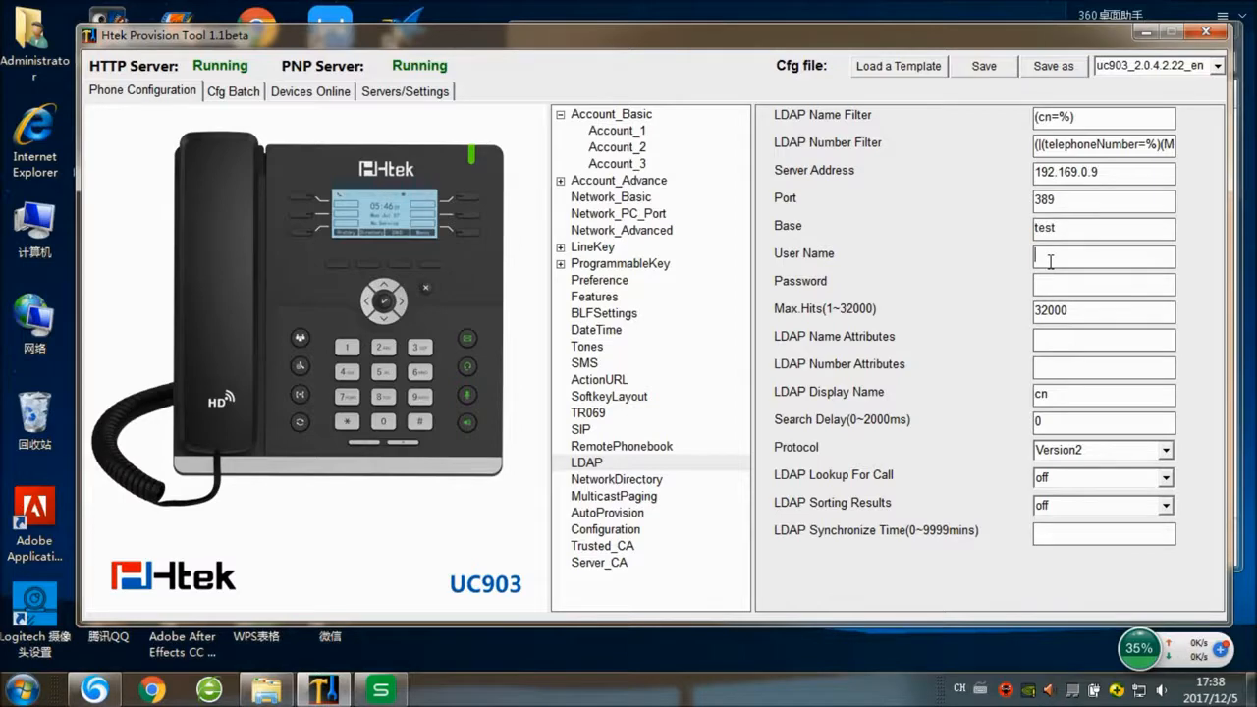
key("ctrl+v")
left_click(1066, 281)
key("ctrl+v")
left_click(566, 248)
- Set LineKey_2's type to LDAP, then bring up the Cfg Batch device grid
left_click(616, 296)
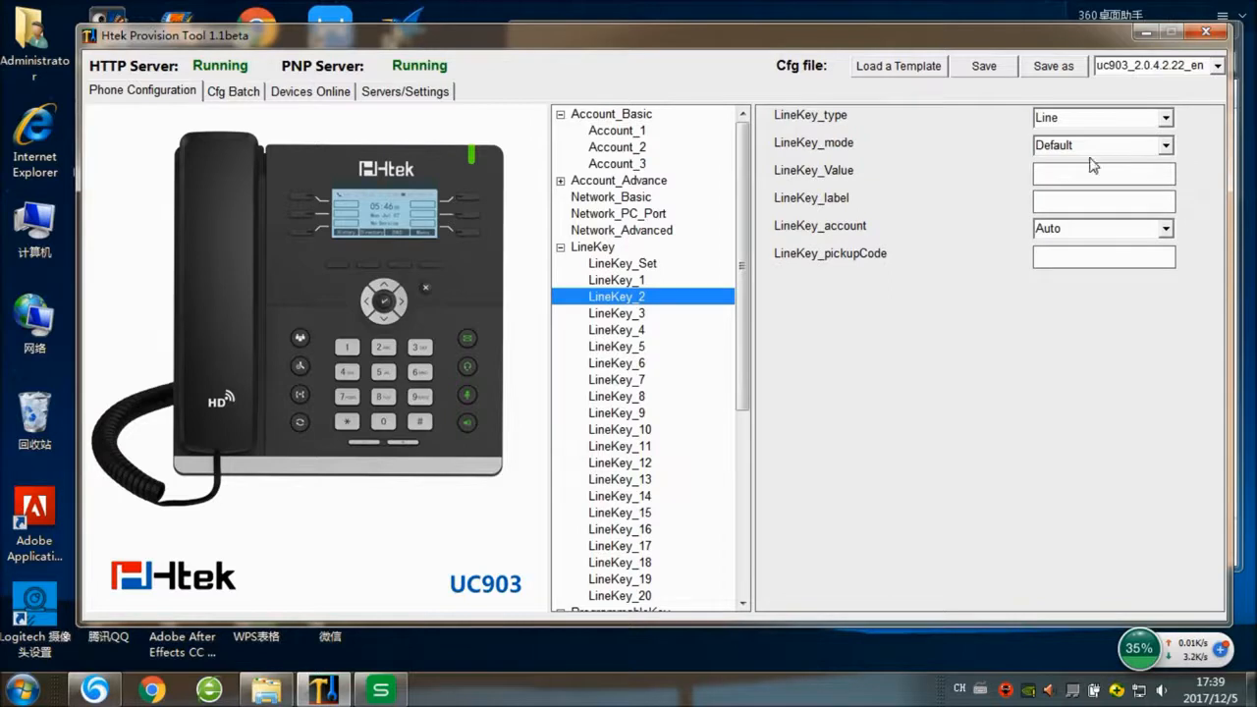
left_click(1165, 117)
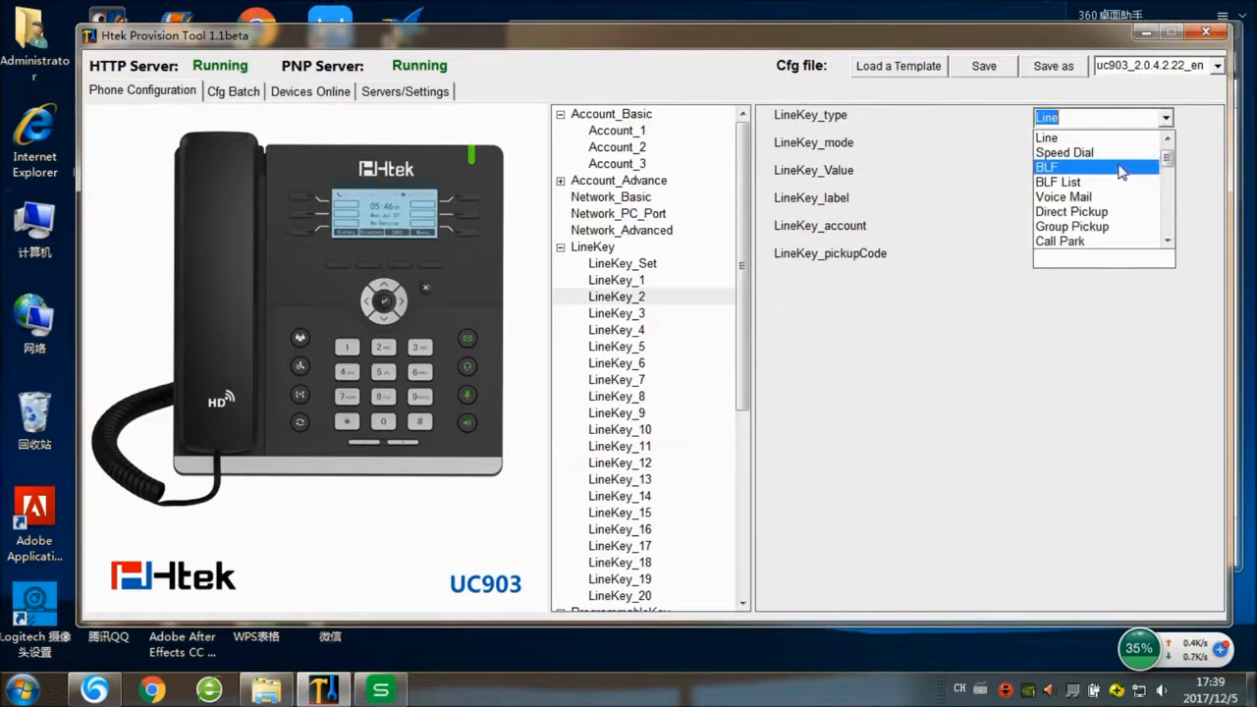
left_click(1168, 173)
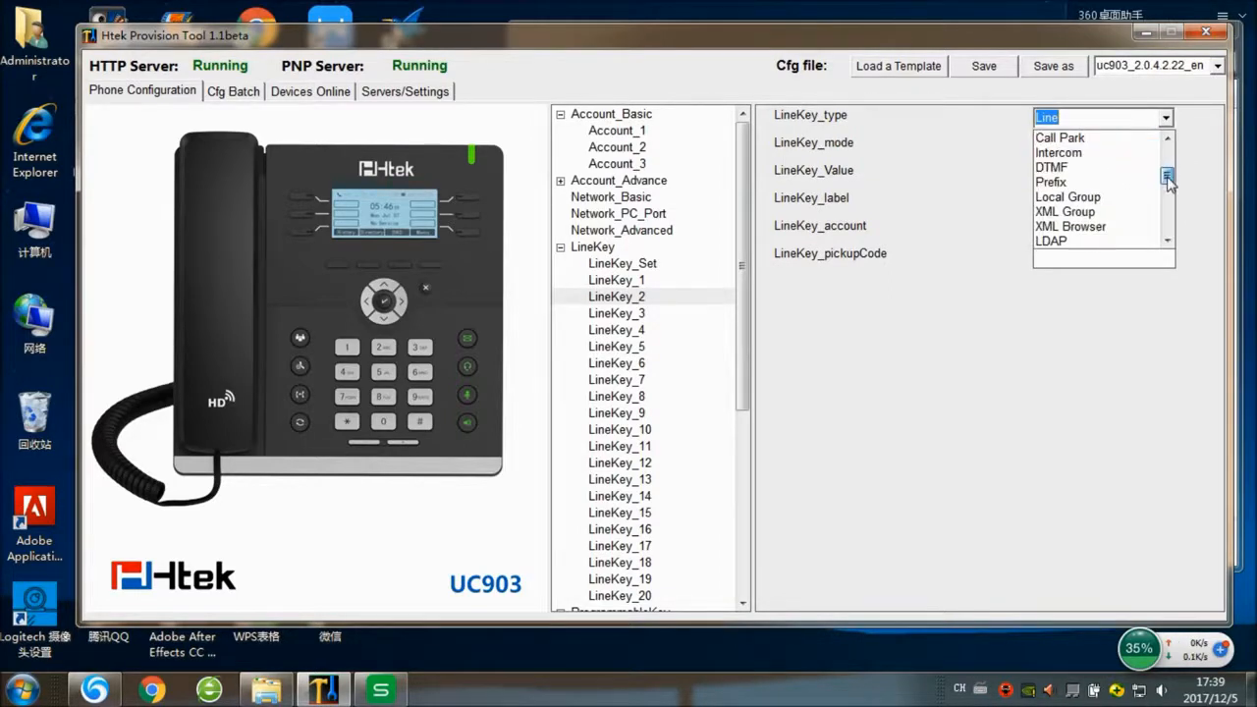
left_click(1069, 241)
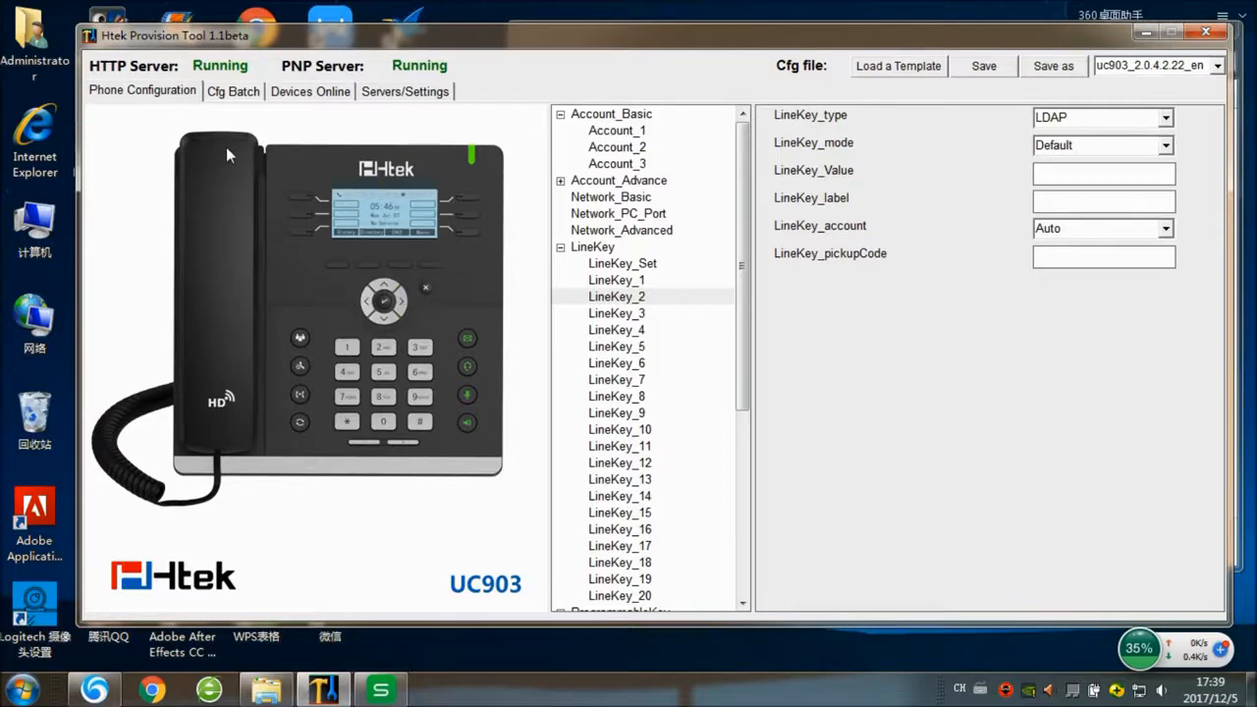
left_click(233, 93)
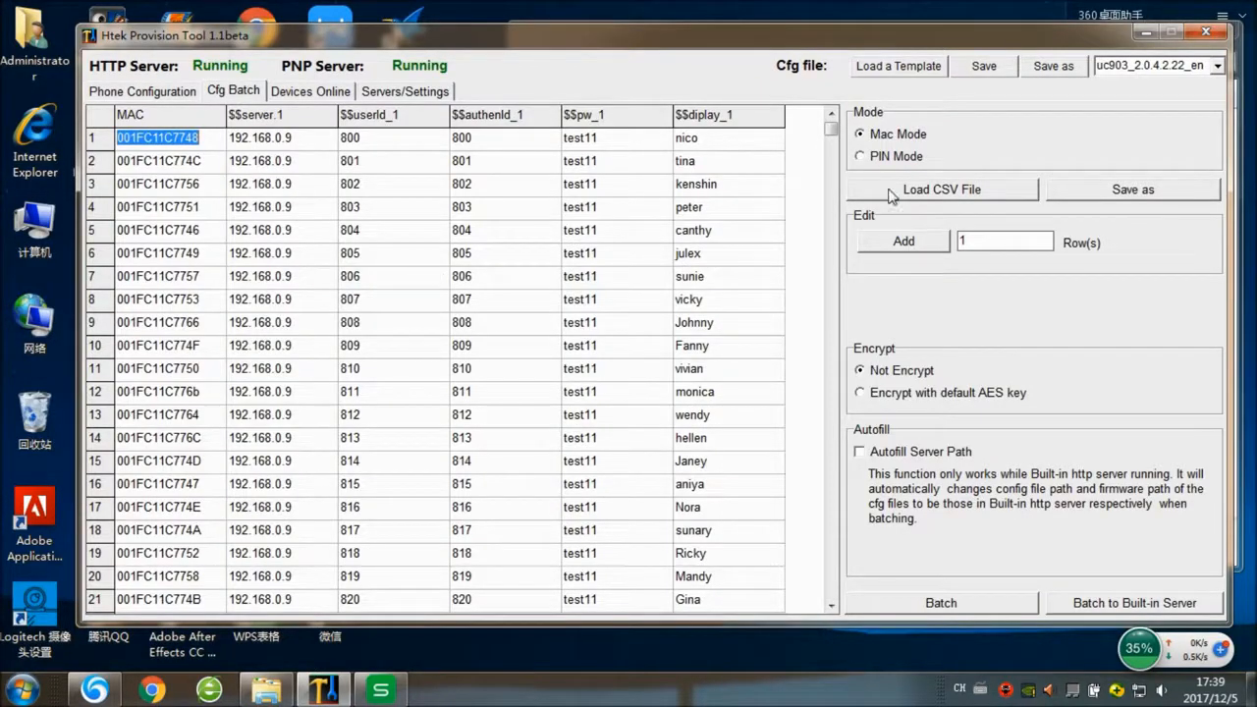
- Enable Autofill Server Path, batch to the built-in server, and browse to server\htdocs in Explorer
left_click(860, 452)
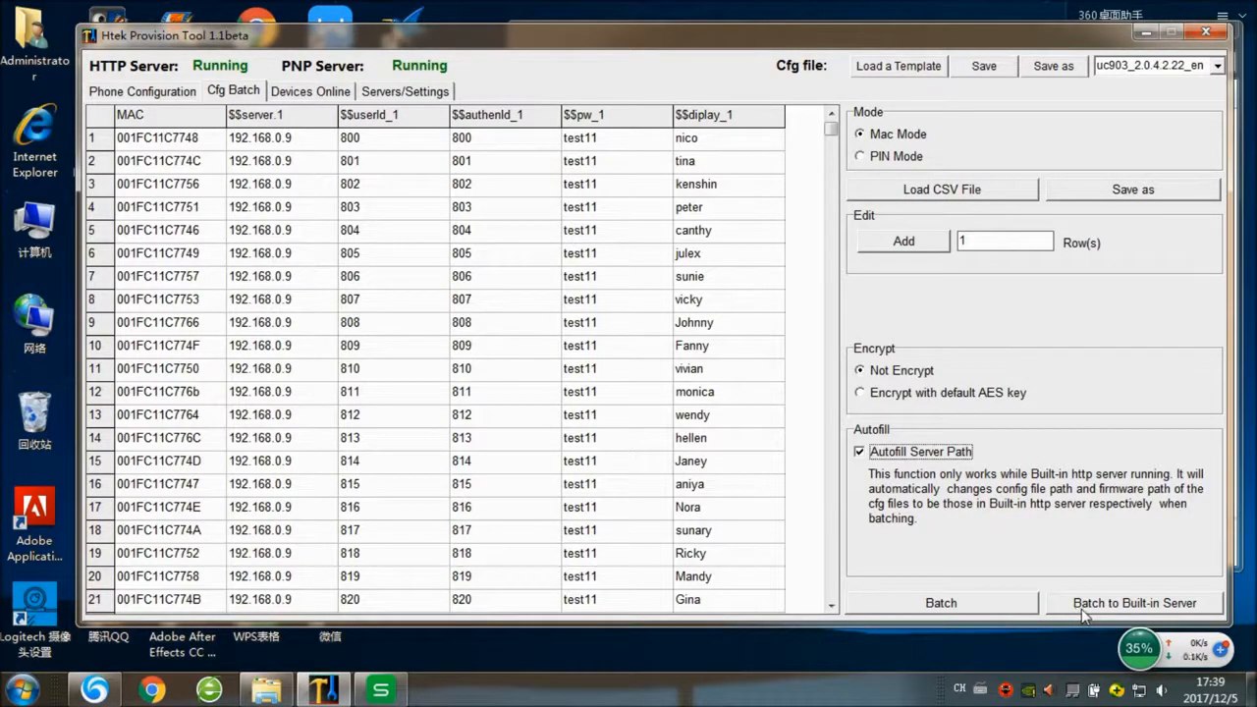
left_click(1125, 609)
left_click(1145, 33)
double_click(713, 227)
double_click(711, 149)
- Open the cfg folder to view the 26 generated cfg001fc11c77xx files
double_click(705, 150)
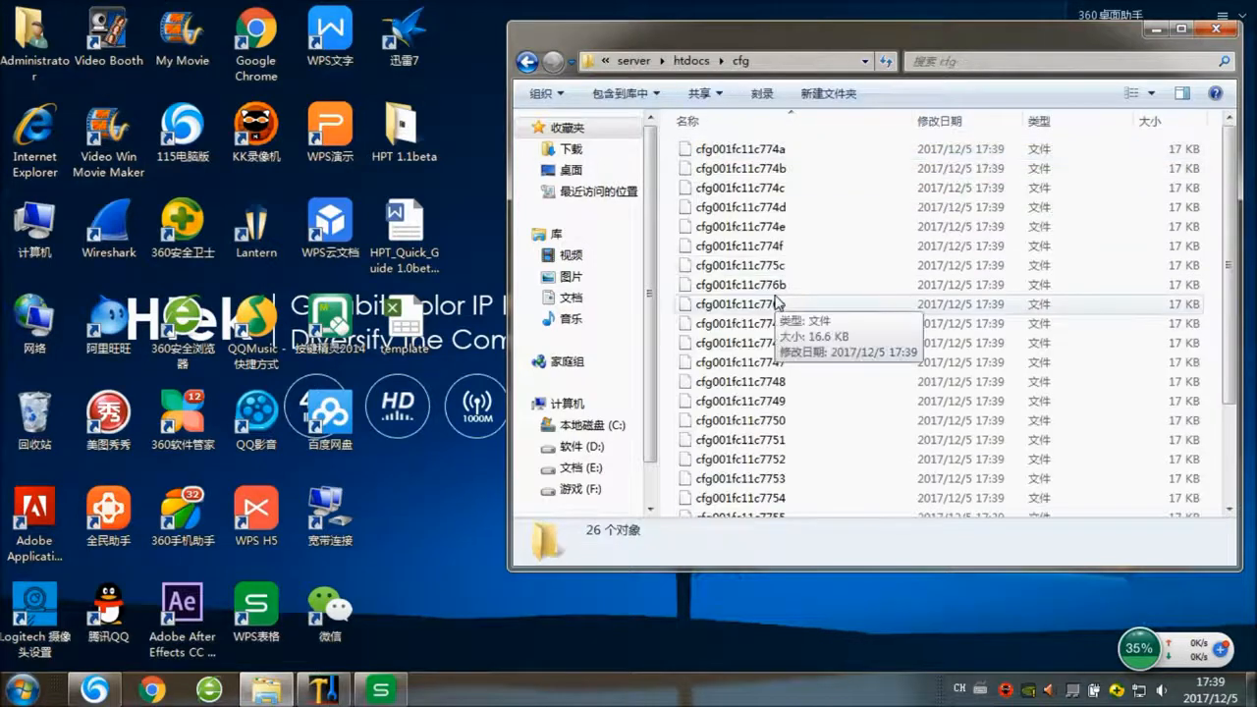